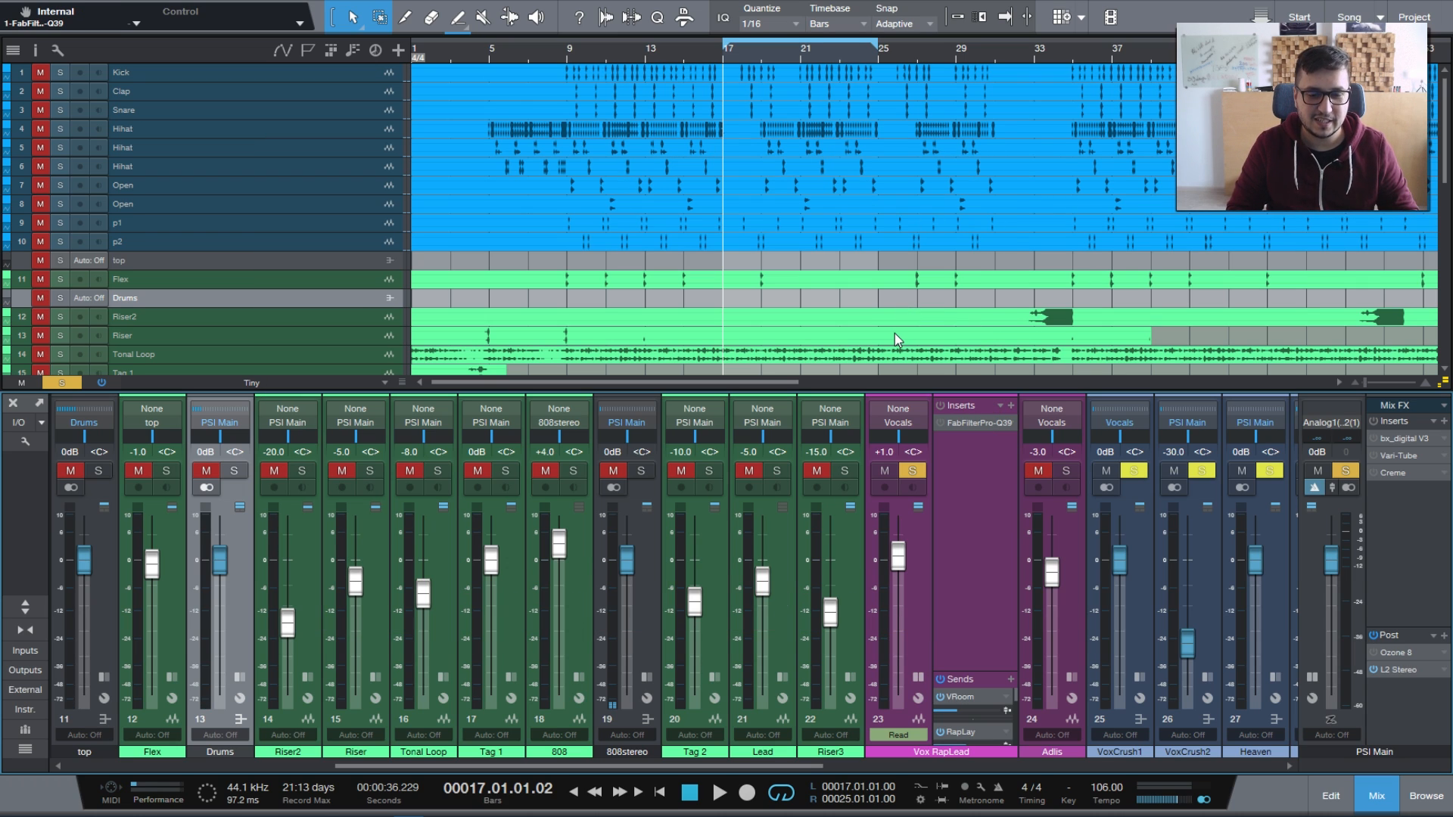
Bypass the sends on the Vox RapLead channel, play the loop, and open the channel's FabFilter Pro-Q 3 insert.
{"action": "left_click", "coordinate": [938, 680]}
{"action": "key", "text": "space"}
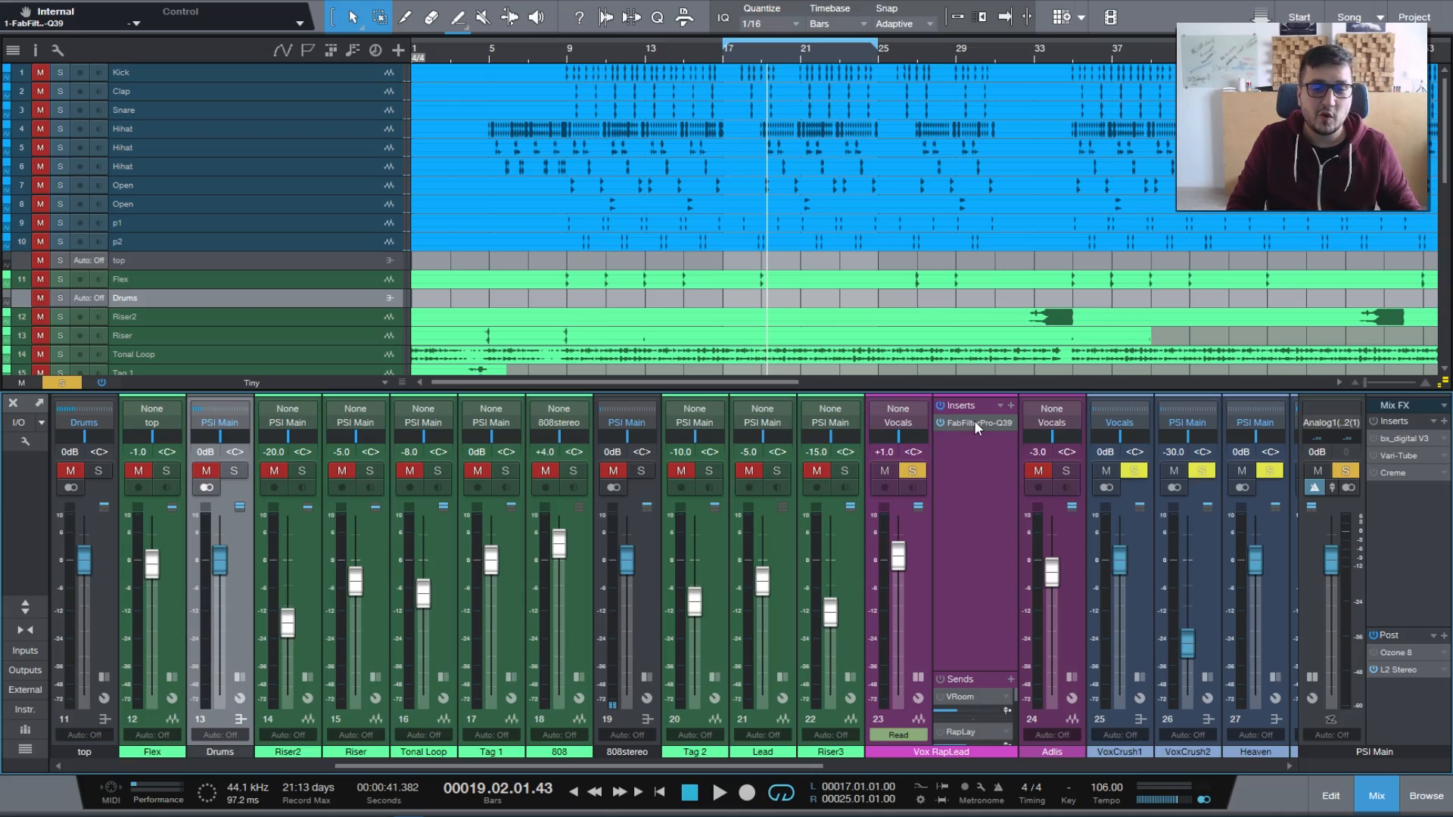
{"action": "left_click", "coordinate": [974, 421]}
Add a low cut band at 70 Hz and set its slope to 48 dB/oct.
{"action": "left_click", "coordinate": [301, 362]}
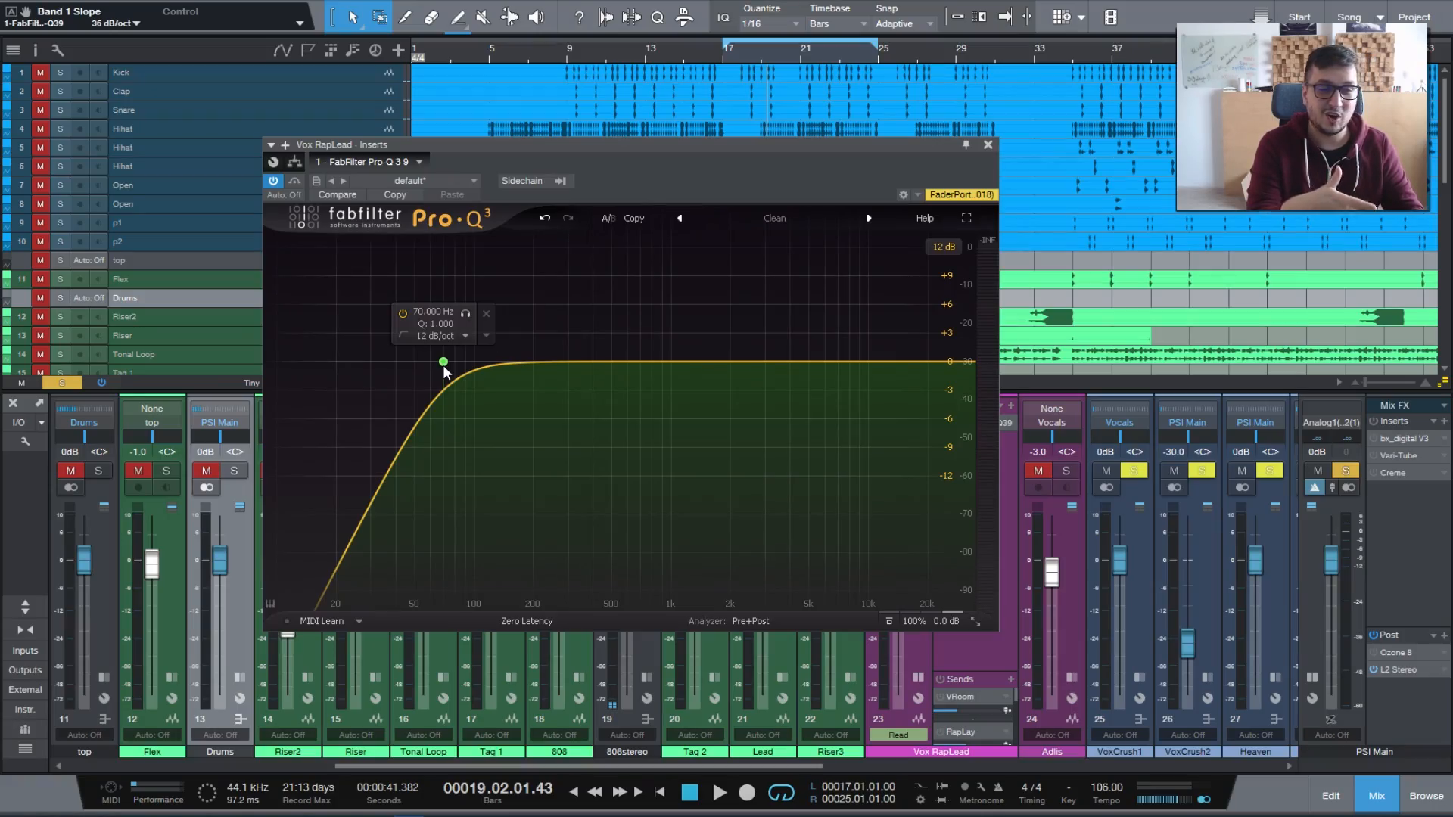
{"action": "left_click", "coordinate": [314, 573]}
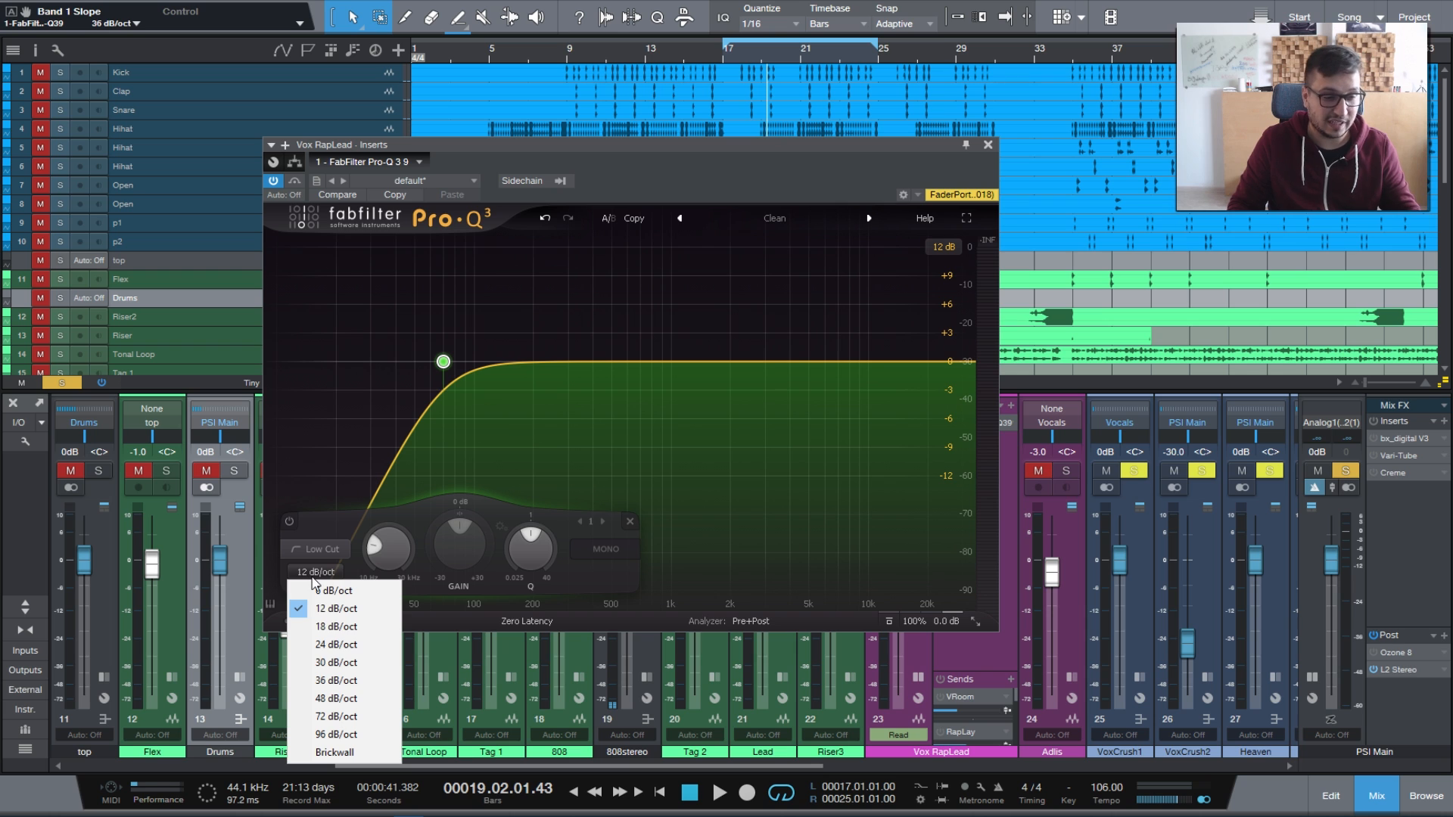
{"action": "left_click", "coordinate": [330, 698]}
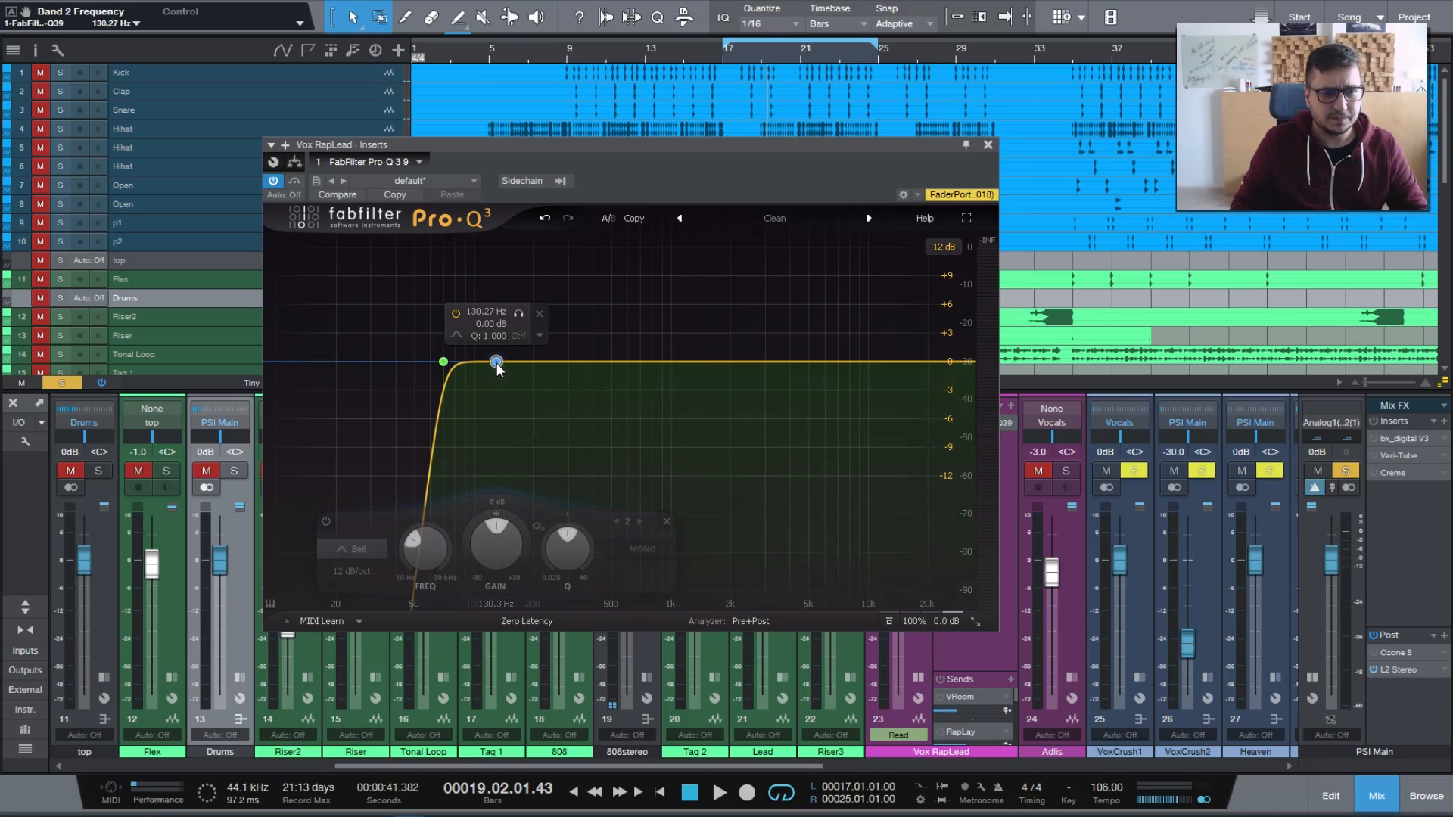
Turn the second EQ band into a low shelf at about 240 Hz with about -2.9 dB gain and a Q of 0.233.
{"action": "right_click", "coordinate": [497, 363]}
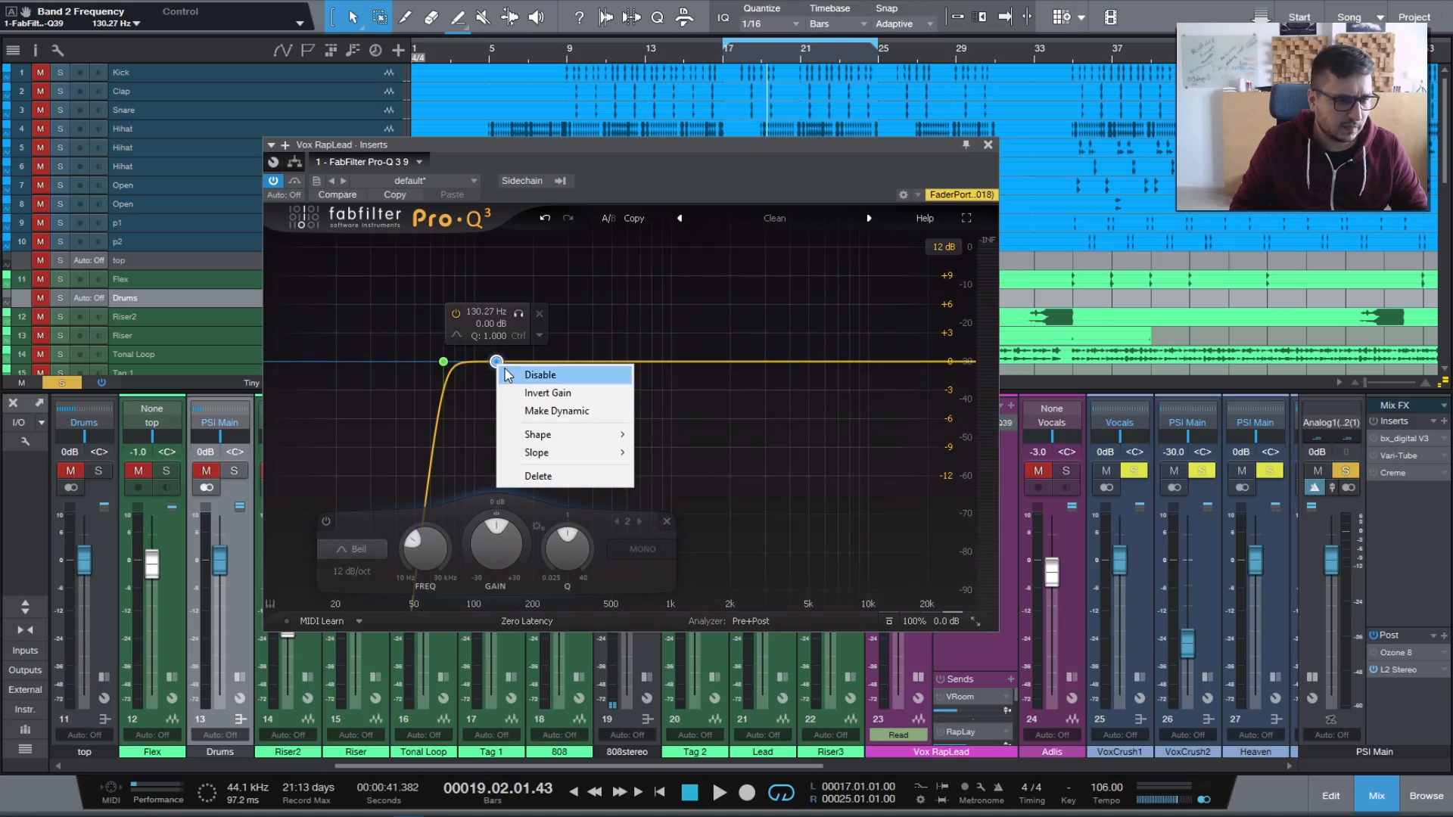
{"action": "mouse_move", "coordinate": [549, 442]}
{"action": "left_click", "coordinate": [710, 451]}
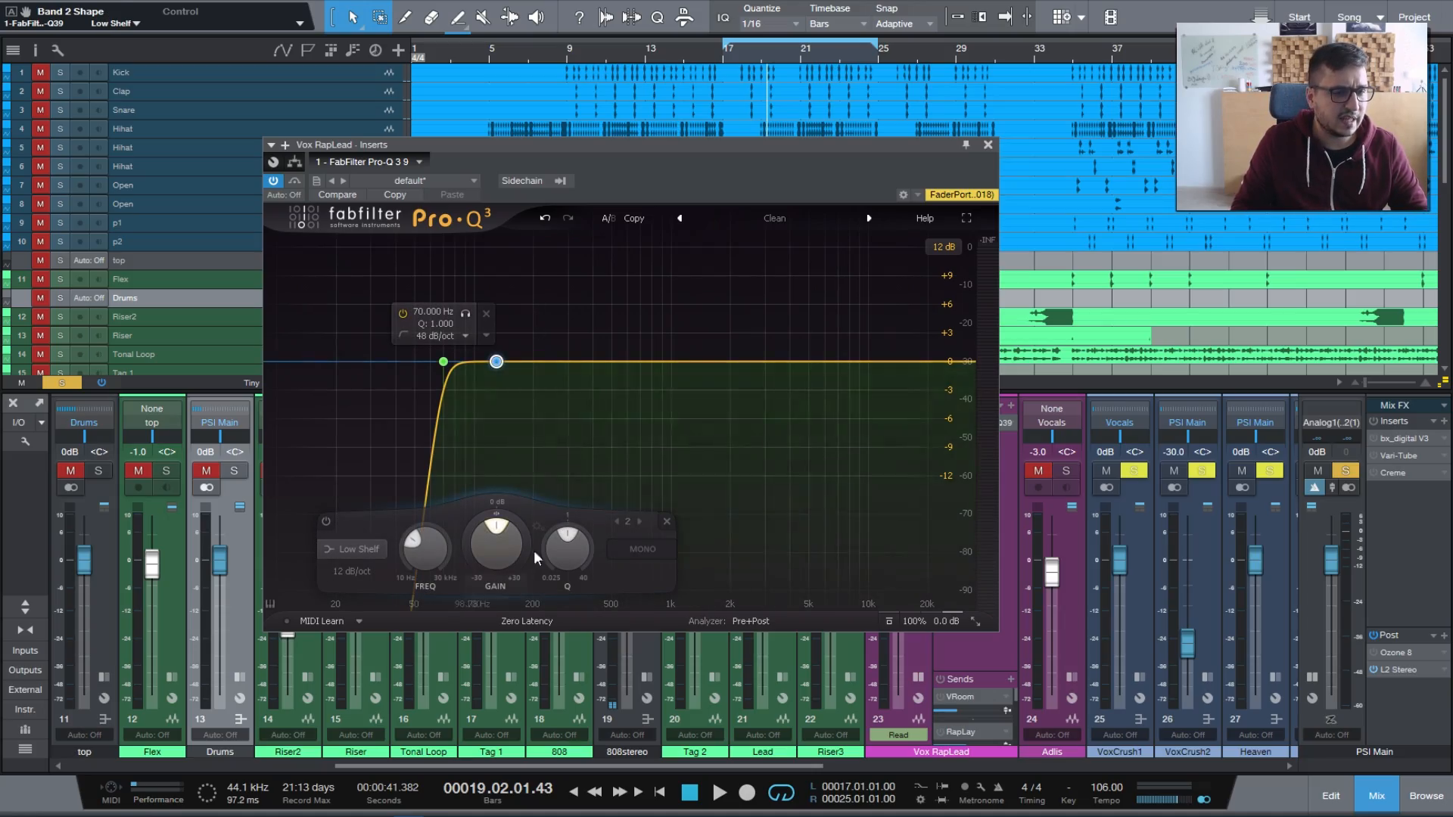
{"action": "scroll", "coordinate": [567, 546], "scroll_direction": "up", "scroll_amount": 2}
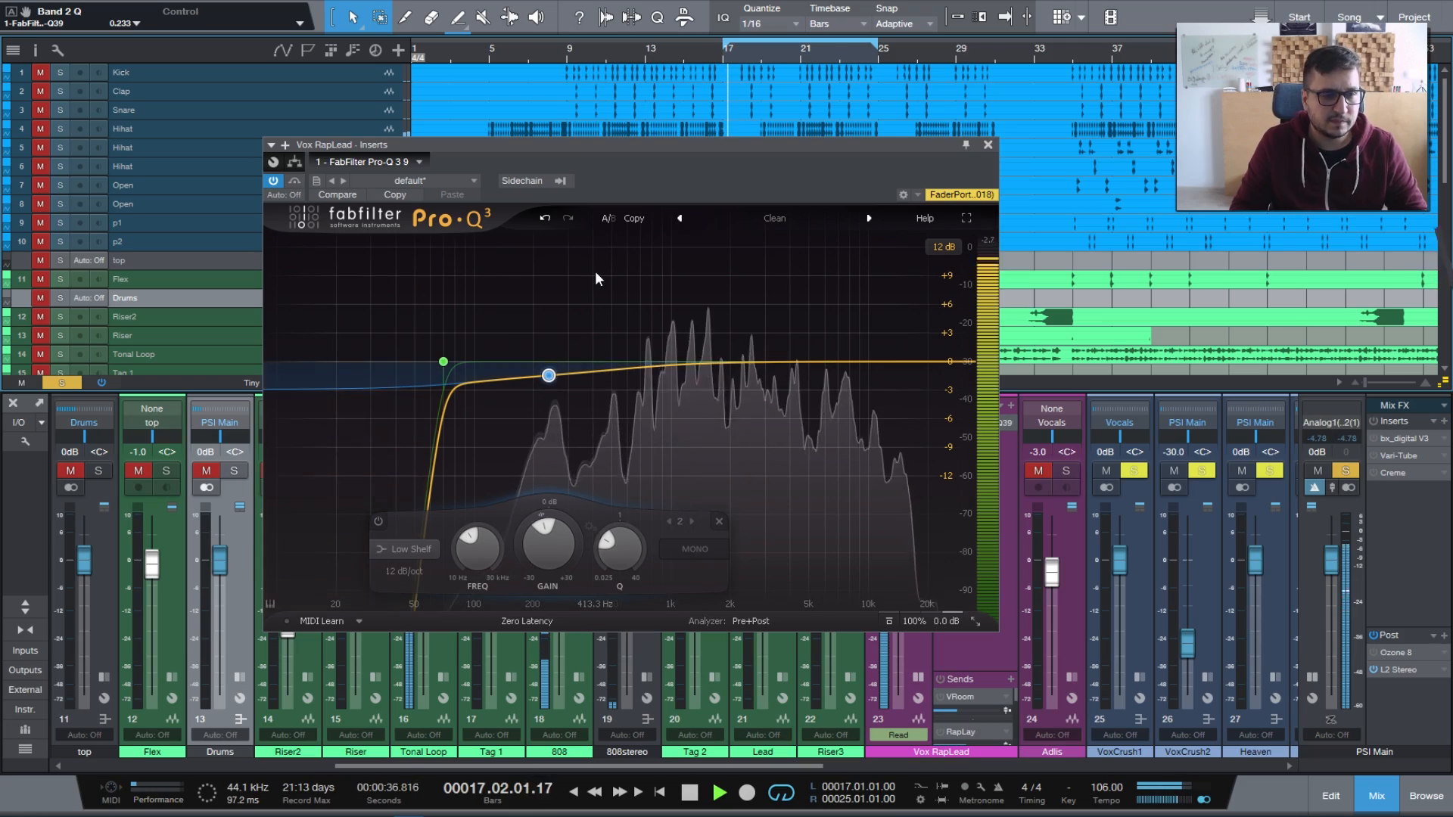
{"action": "mouse_move", "coordinate": [551, 396]}
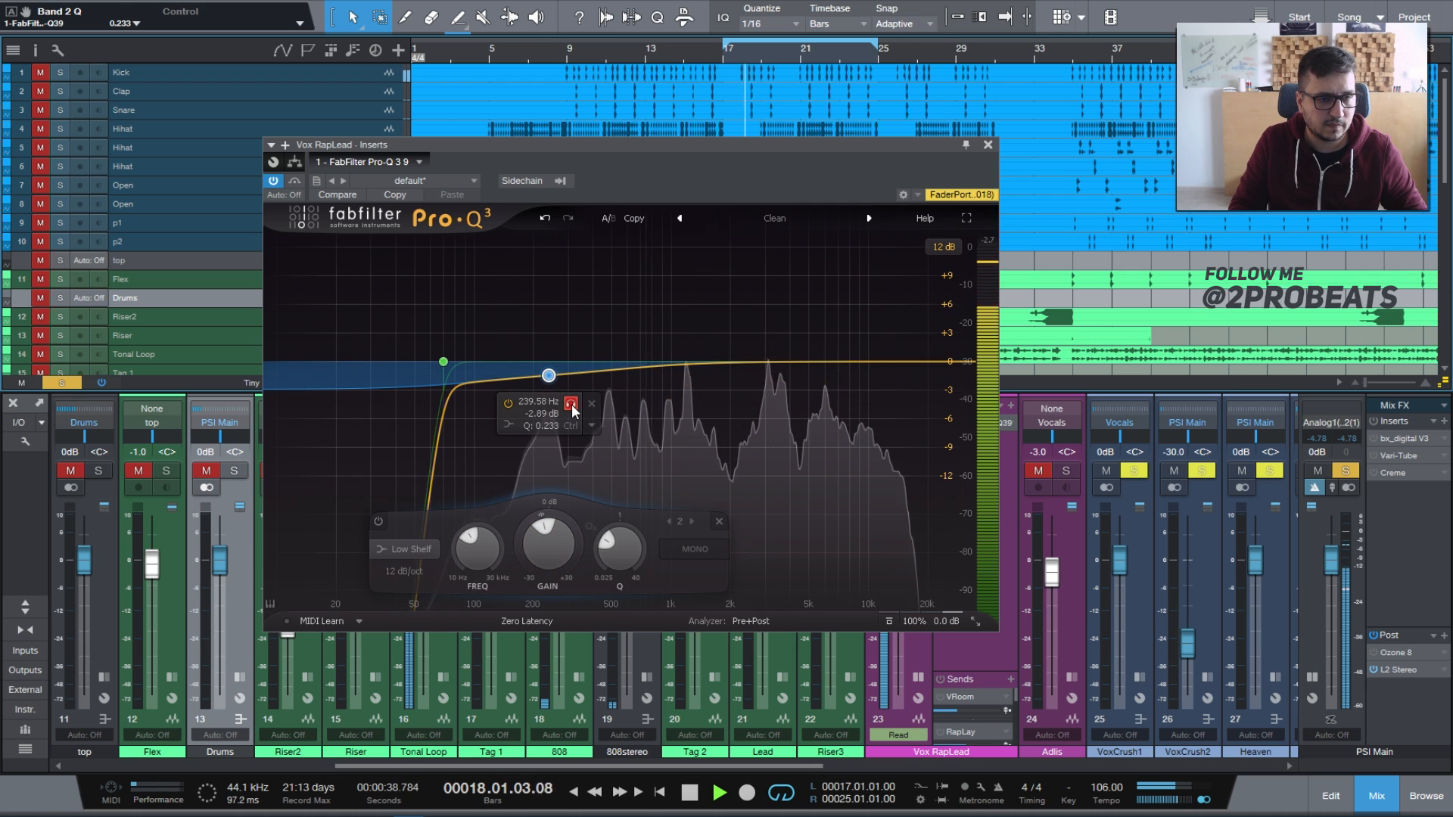
Set the low shelf's Q to 0.310 and its gain to -7 dB.
{"action": "left_click_drag", "start_coordinate": [565, 548], "coordinate": [625, 594]}
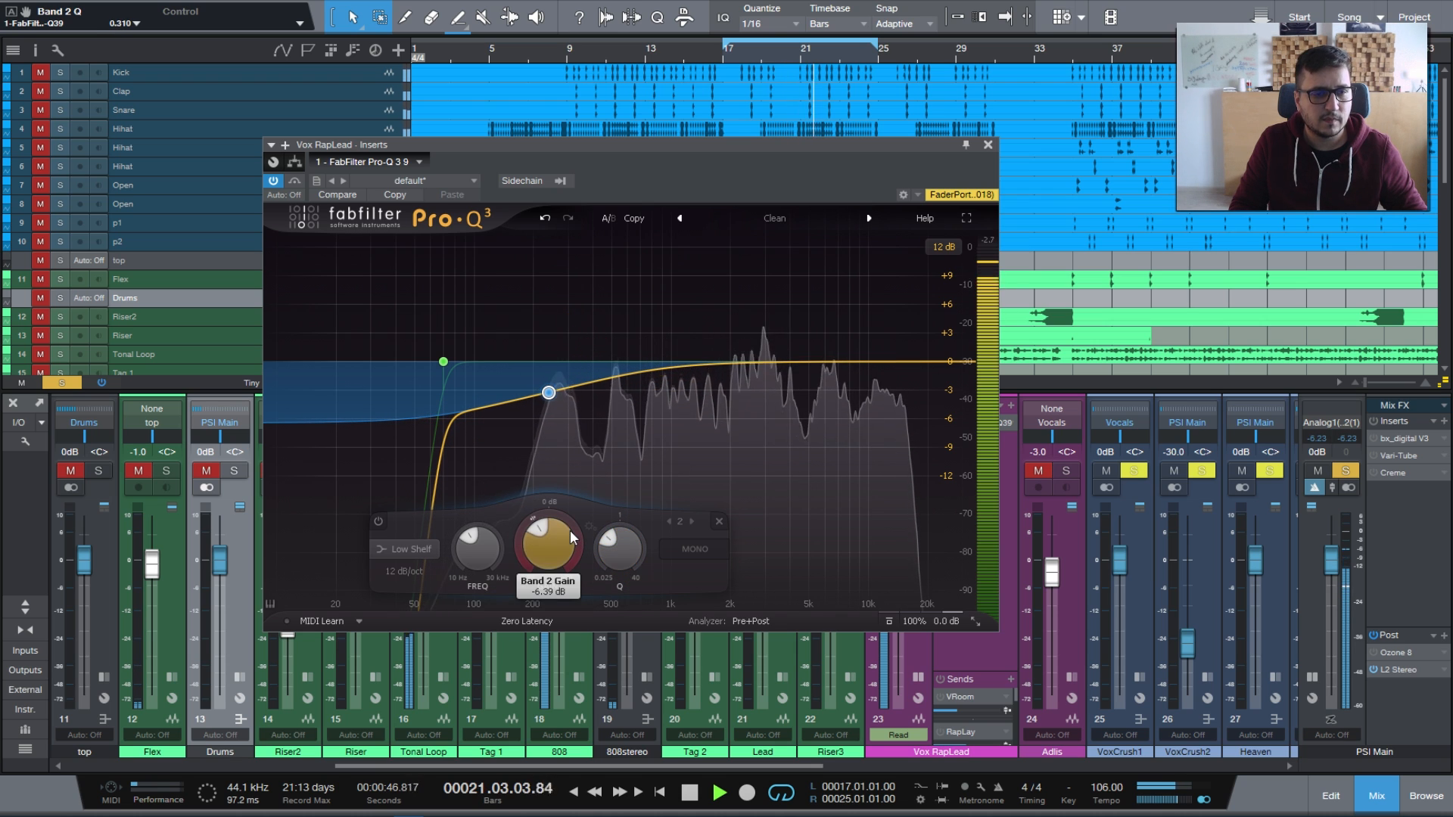
{"action": "double_click", "coordinate": [553, 565]}
{"action": "type", "text": "-7"}
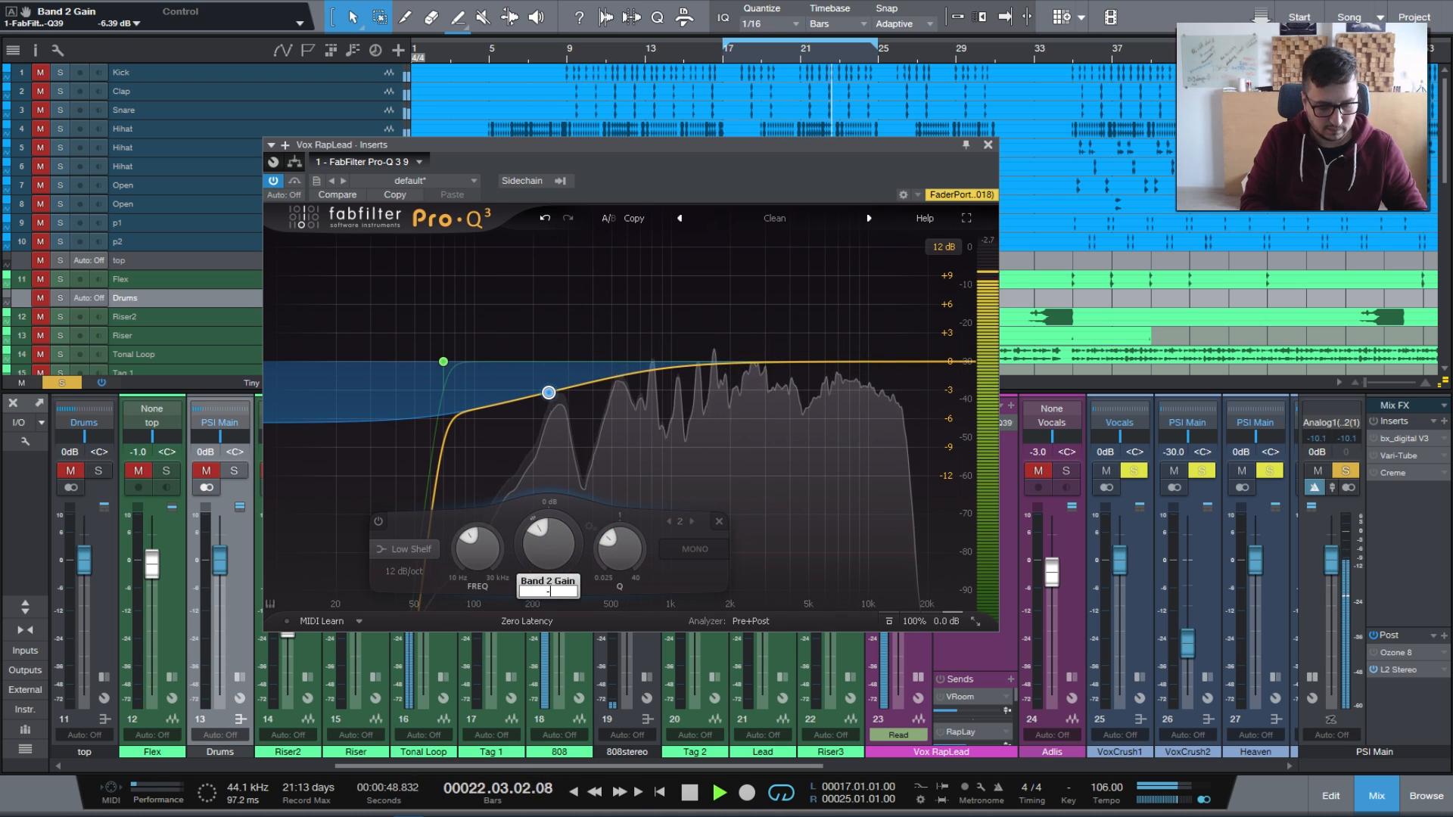
{"action": "key", "text": "Return"}
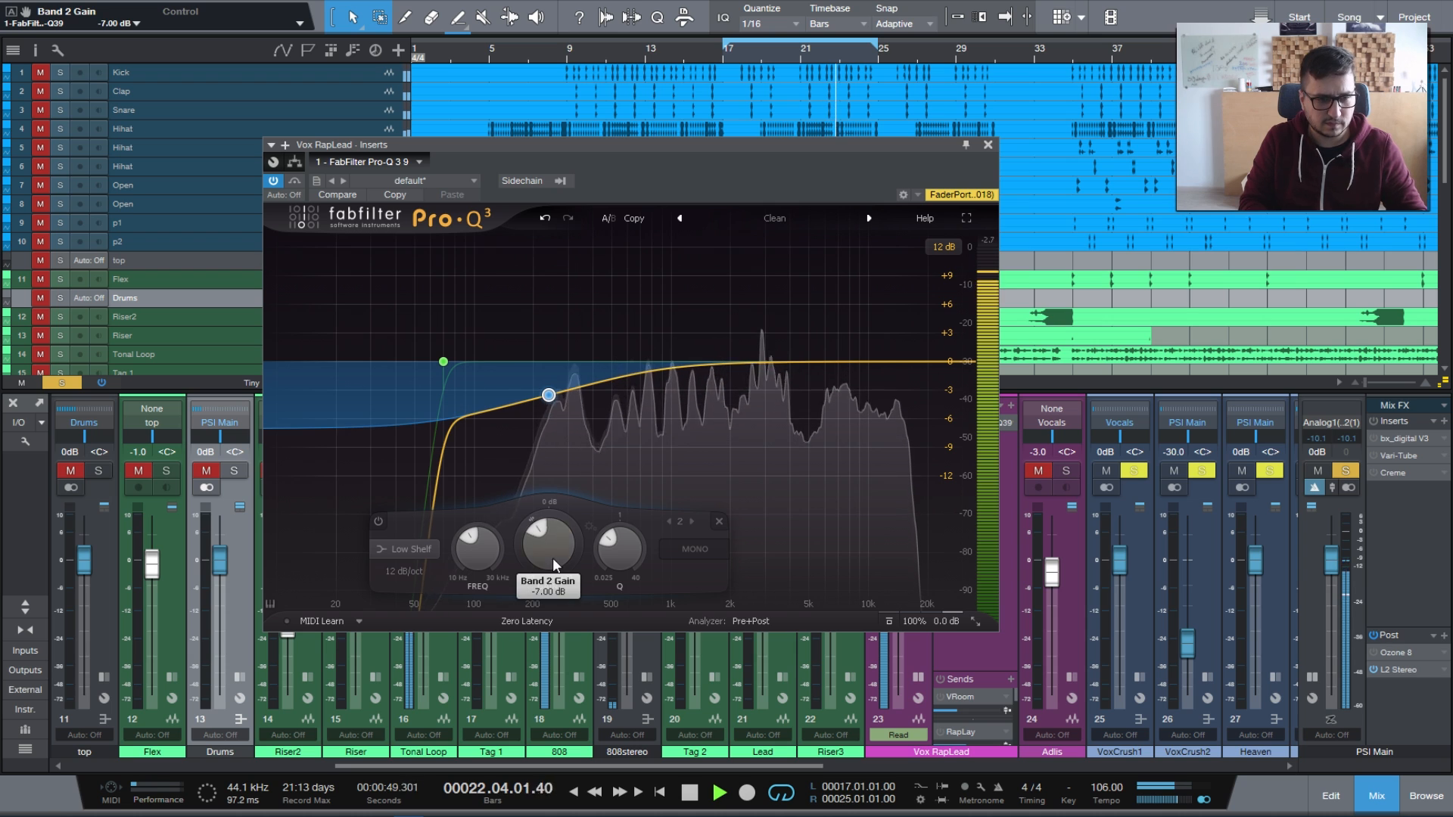
Lower the low shelf's Q to 0.166 and compare the vocal with the equalizer bypassed and active.
{"action": "left_click", "coordinate": [297, 180]}
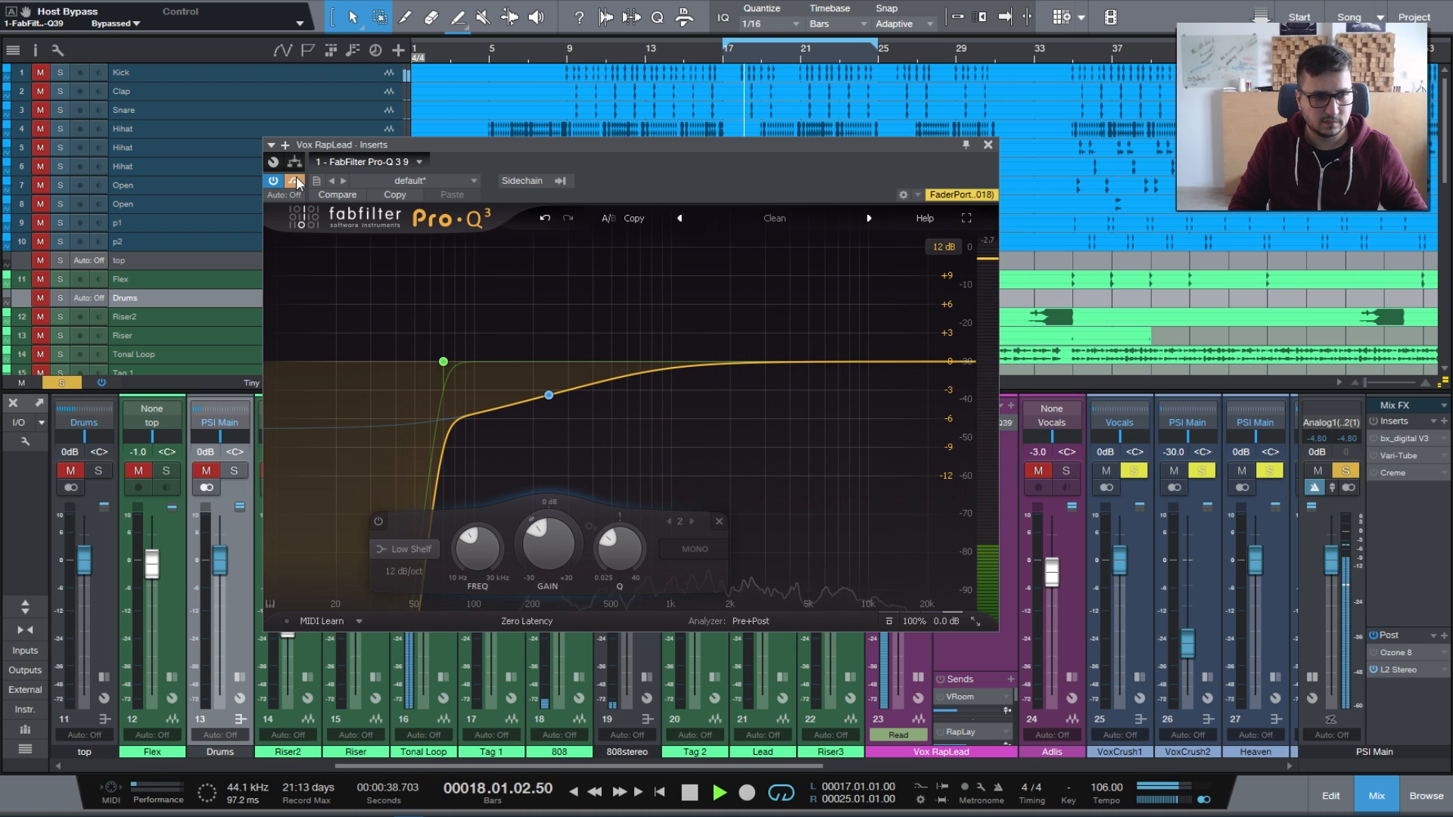
{"action": "left_click", "coordinate": [297, 180]}
{"action": "left_click_drag", "start_coordinate": [626, 558], "coordinate": [621, 605]}
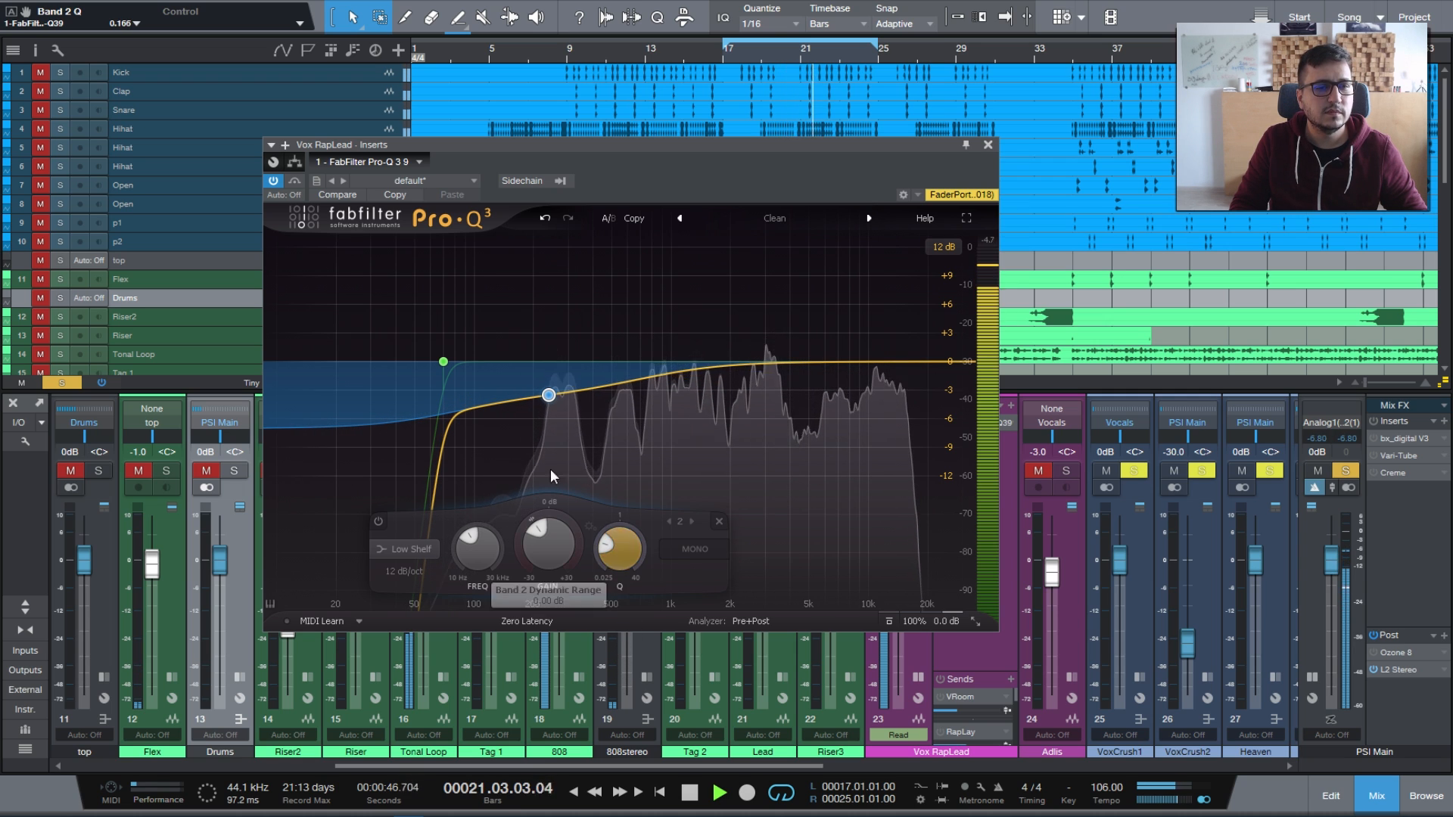
{"action": "left_click", "coordinate": [294, 182]}
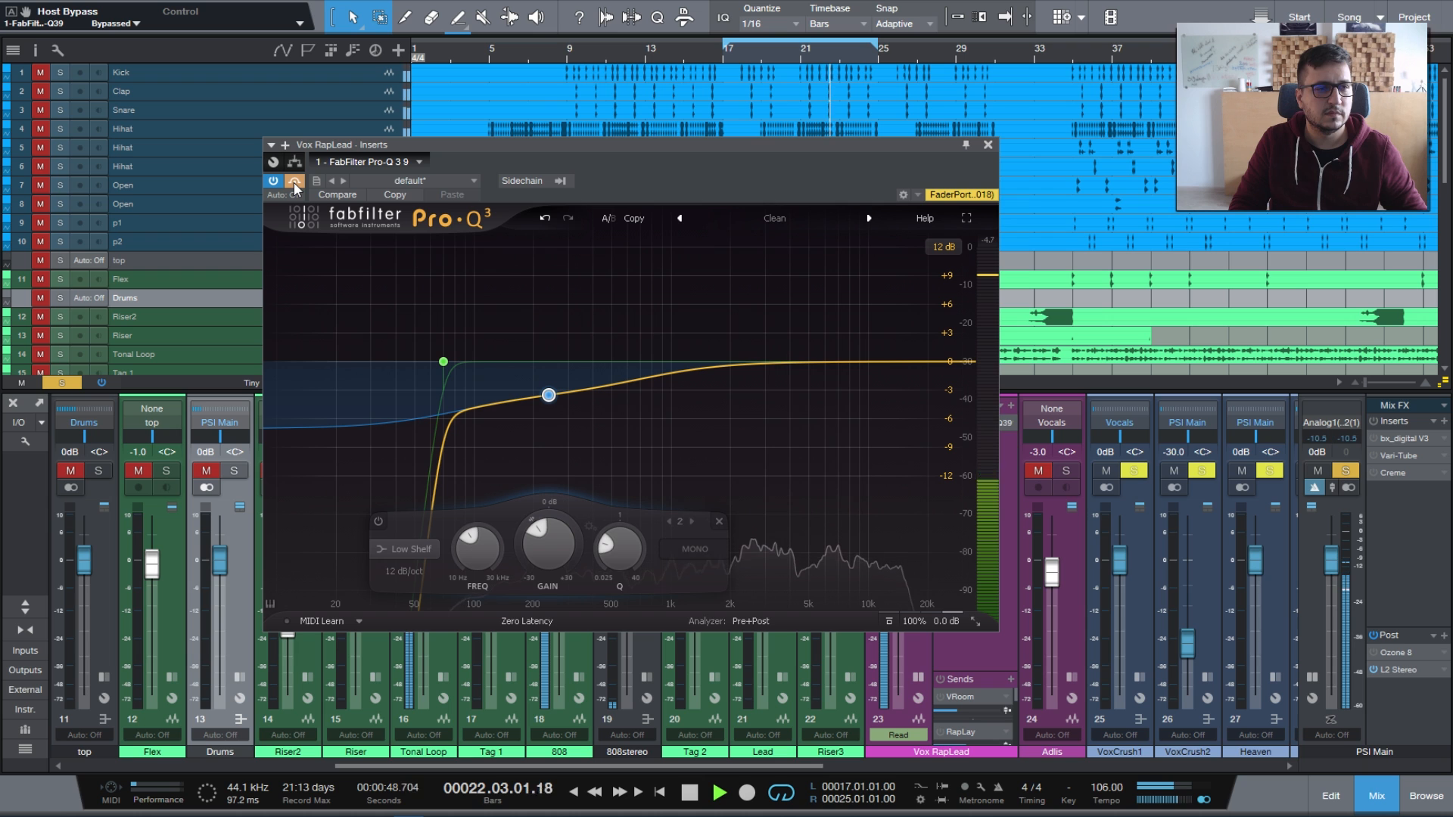
{"action": "left_click", "coordinate": [294, 183]}
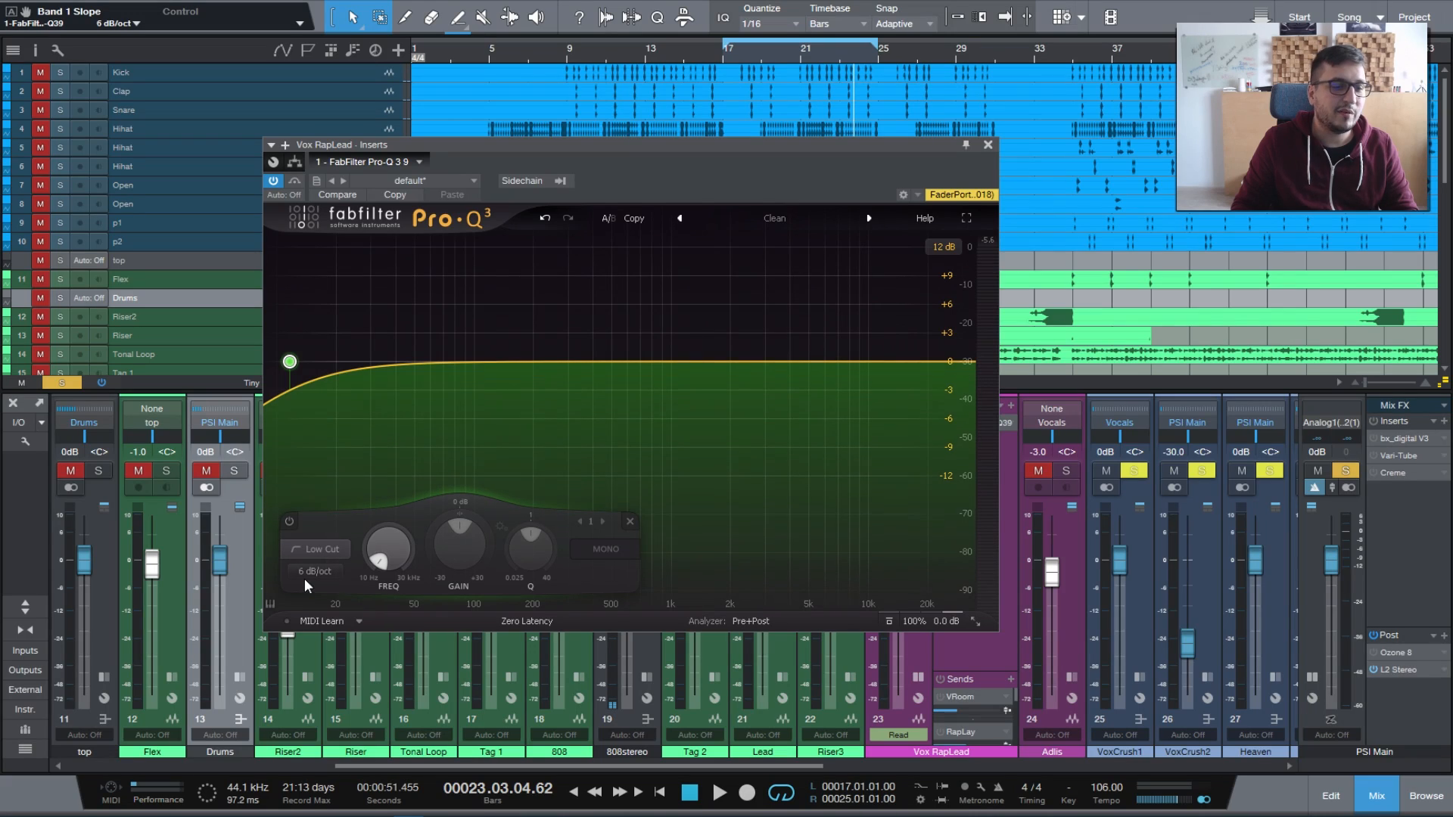
Set the slope of the low cut at the bottom of the spectrum to 24 dB/oct.
{"action": "left_click", "coordinate": [306, 573]}
{"action": "left_click", "coordinate": [327, 591]}
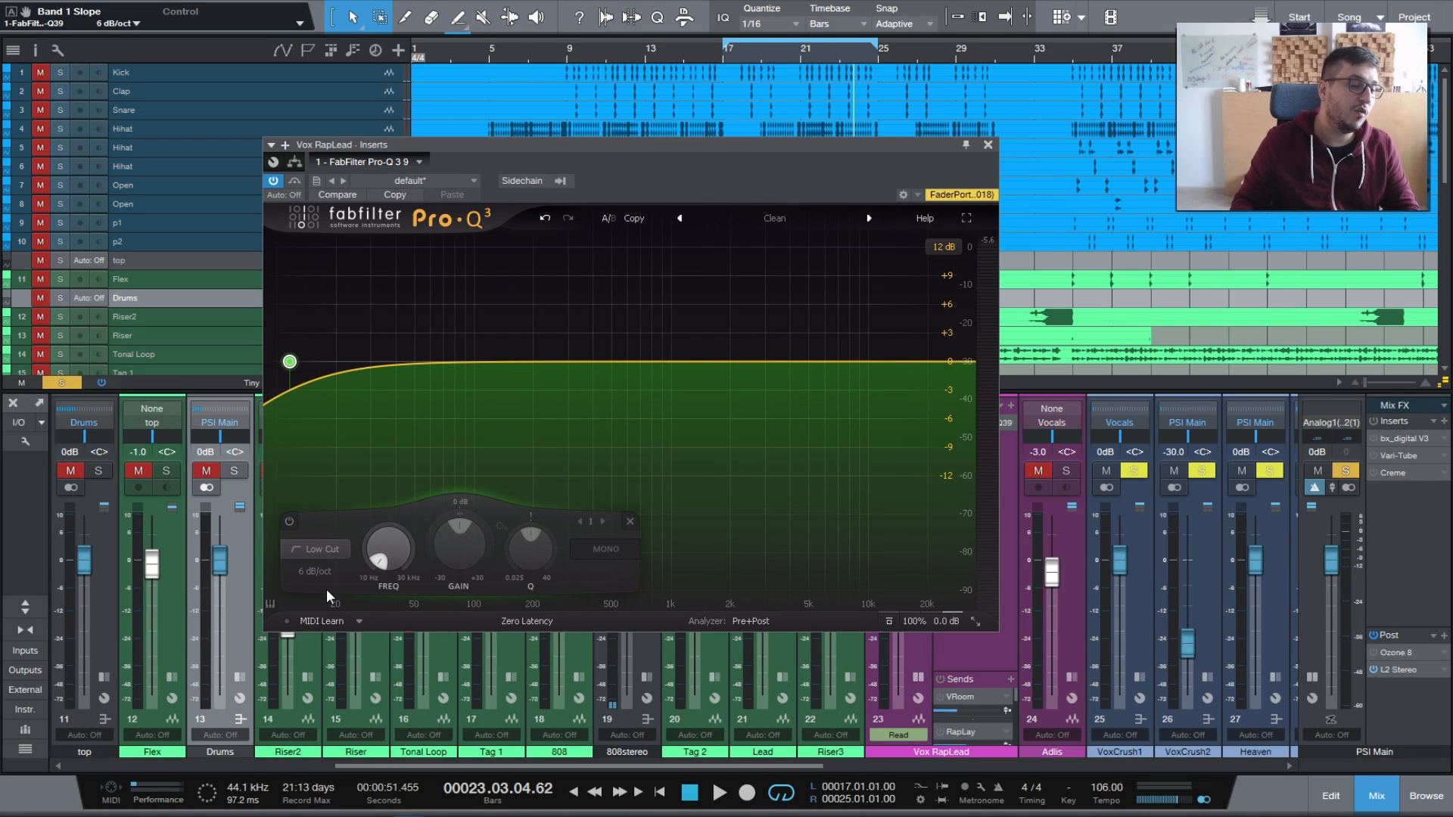
{"action": "left_click", "coordinate": [321, 575]}
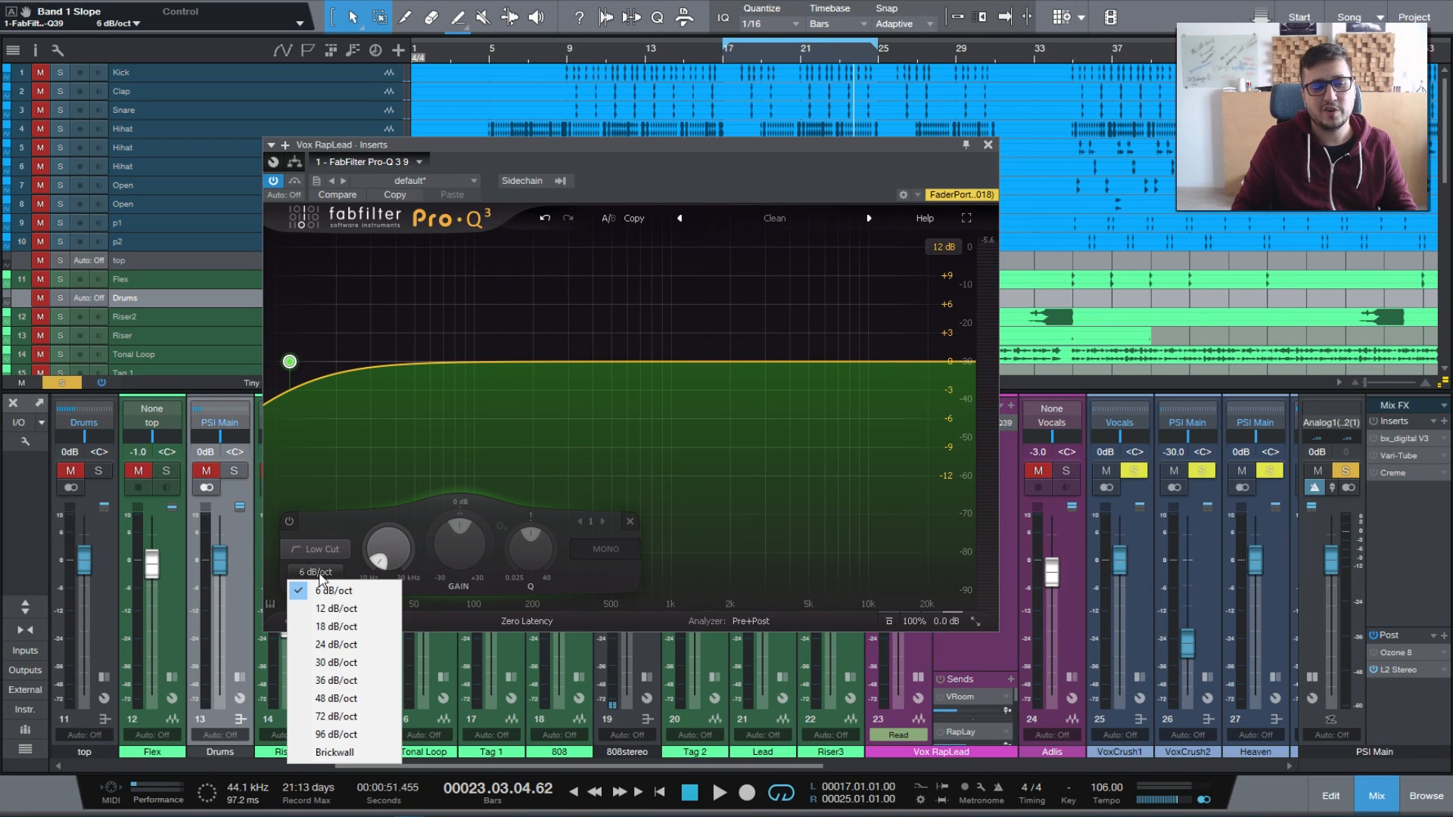
{"action": "left_click", "coordinate": [336, 645]}
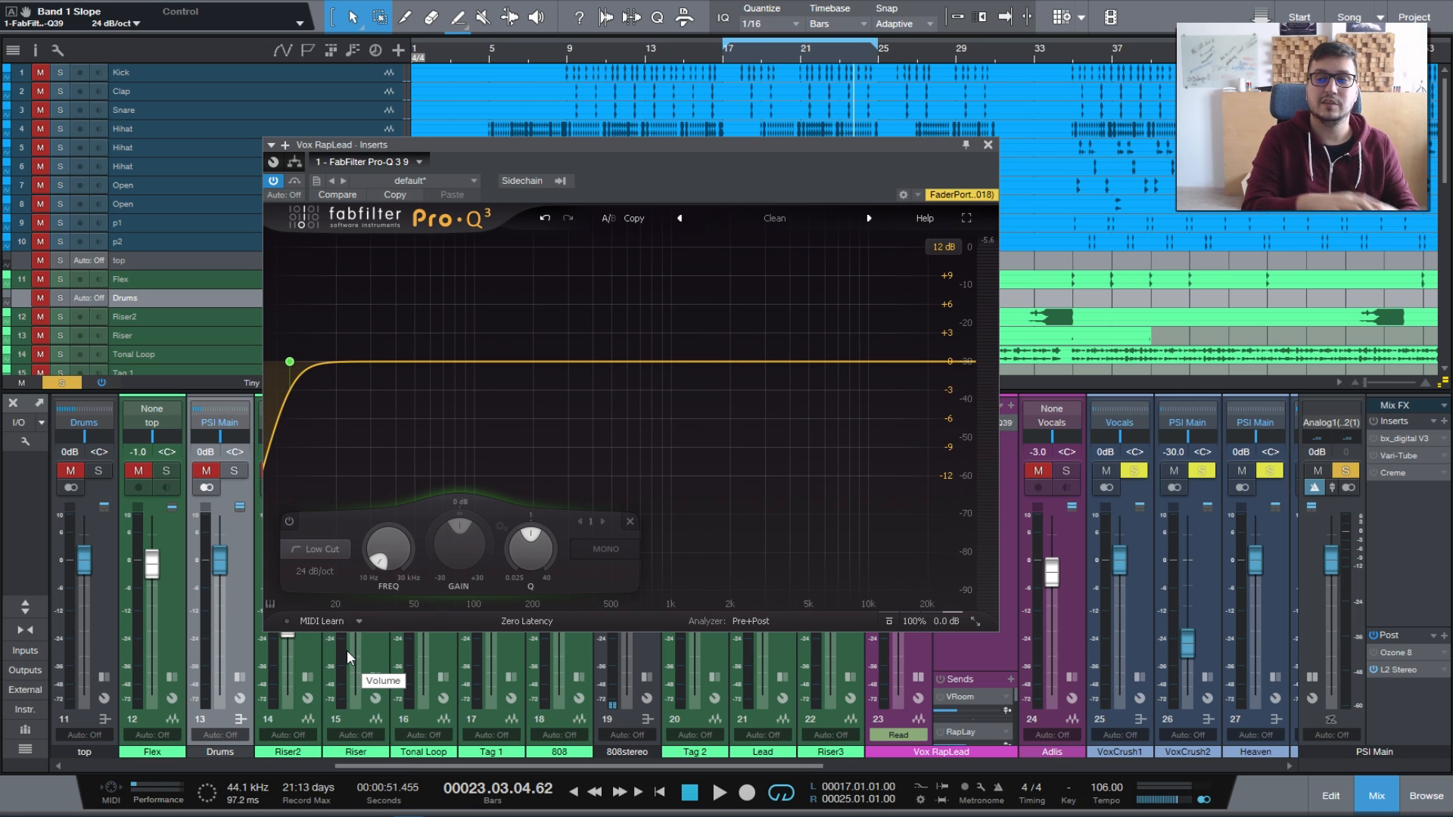
Move the low cut to about 200 Hz and audition its slope at 96, 72 and 48 dB/oct.
{"action": "double_click", "coordinate": [390, 548]}
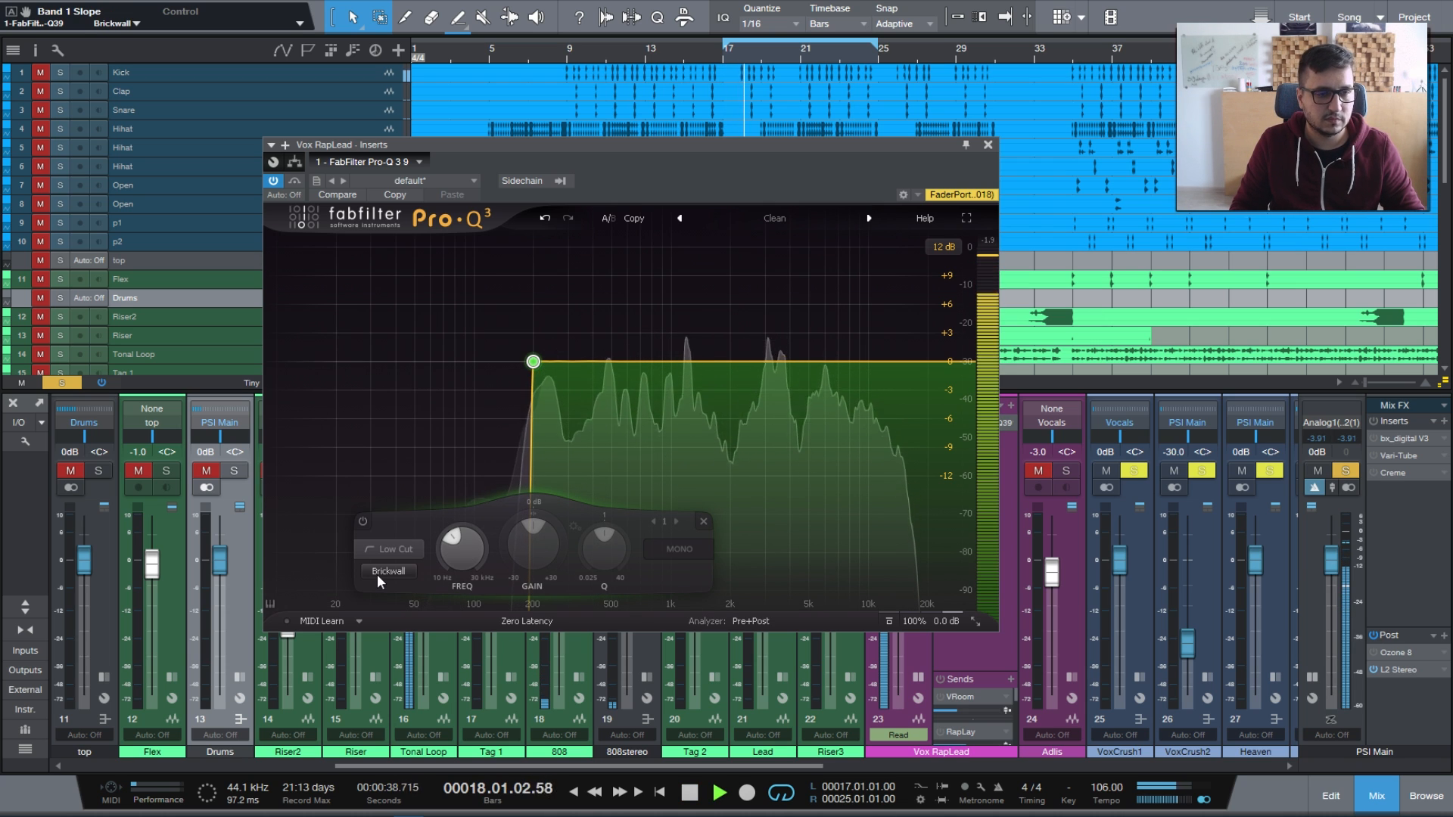
{"action": "left_click", "coordinate": [377, 574]}
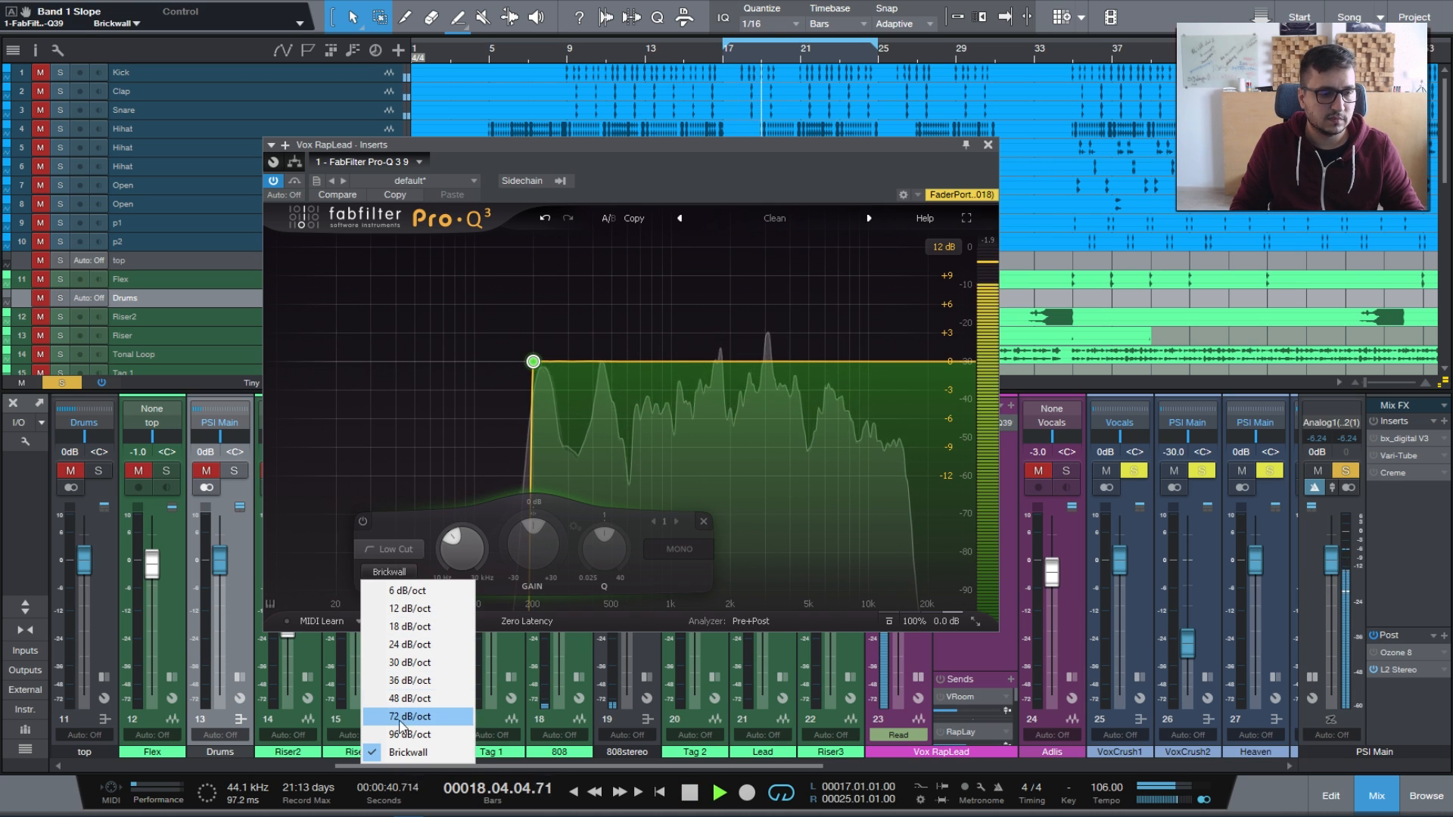
{"action": "left_click", "coordinate": [405, 738]}
{"action": "left_click", "coordinate": [393, 574]}
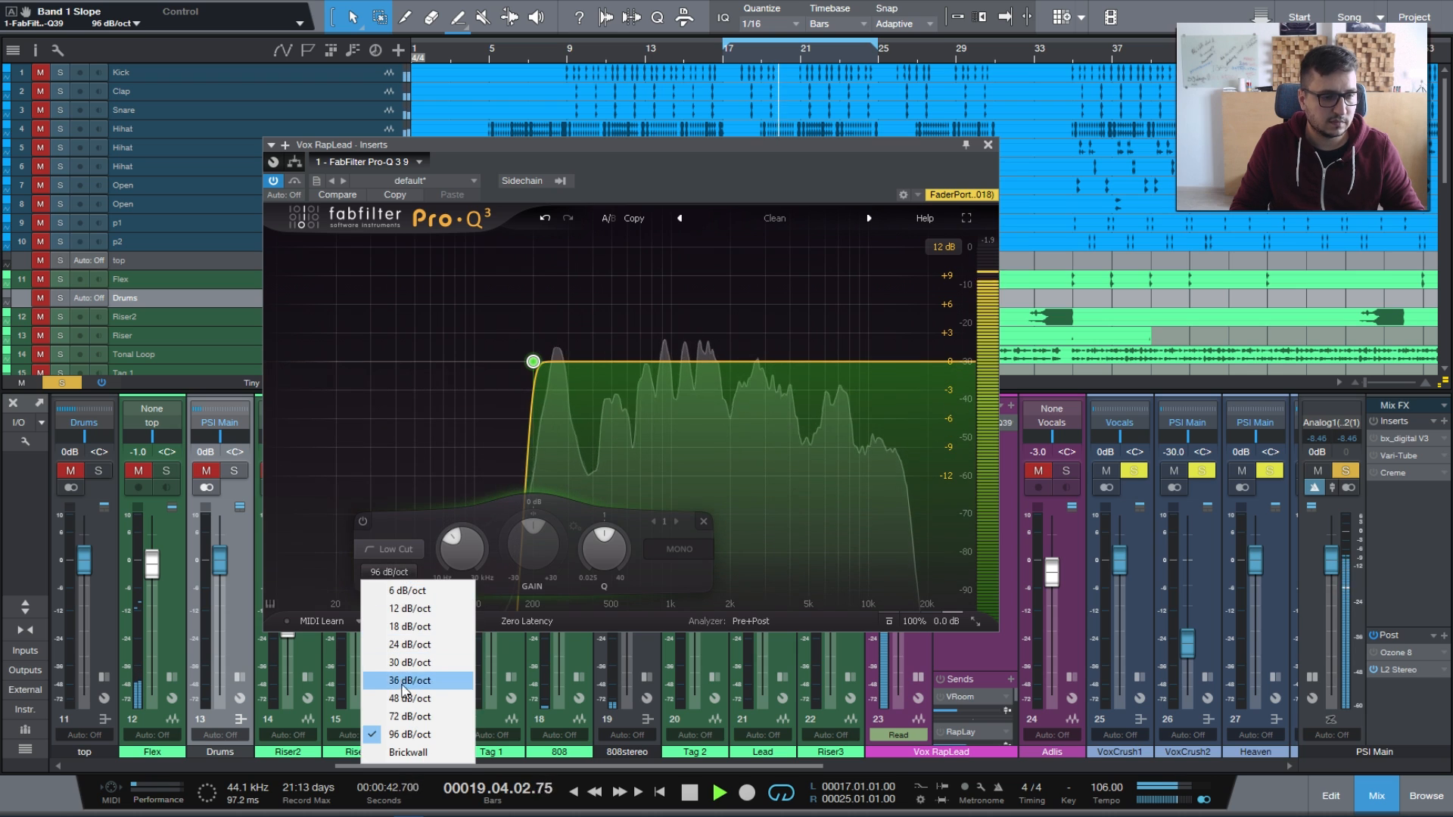
{"action": "left_click", "coordinate": [408, 717]}
{"action": "left_click", "coordinate": [399, 574]}
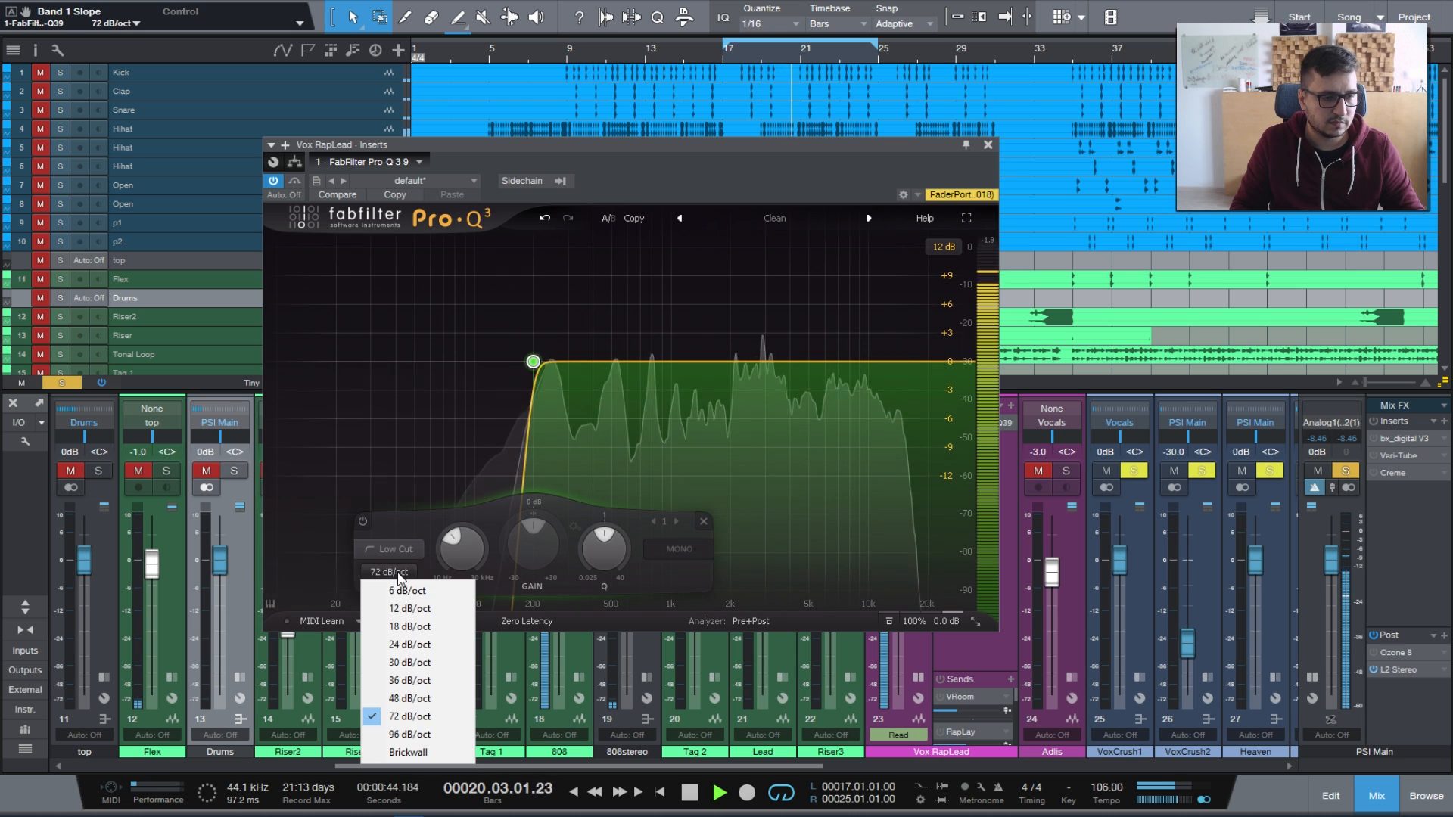
{"action": "left_click", "coordinate": [402, 699]}
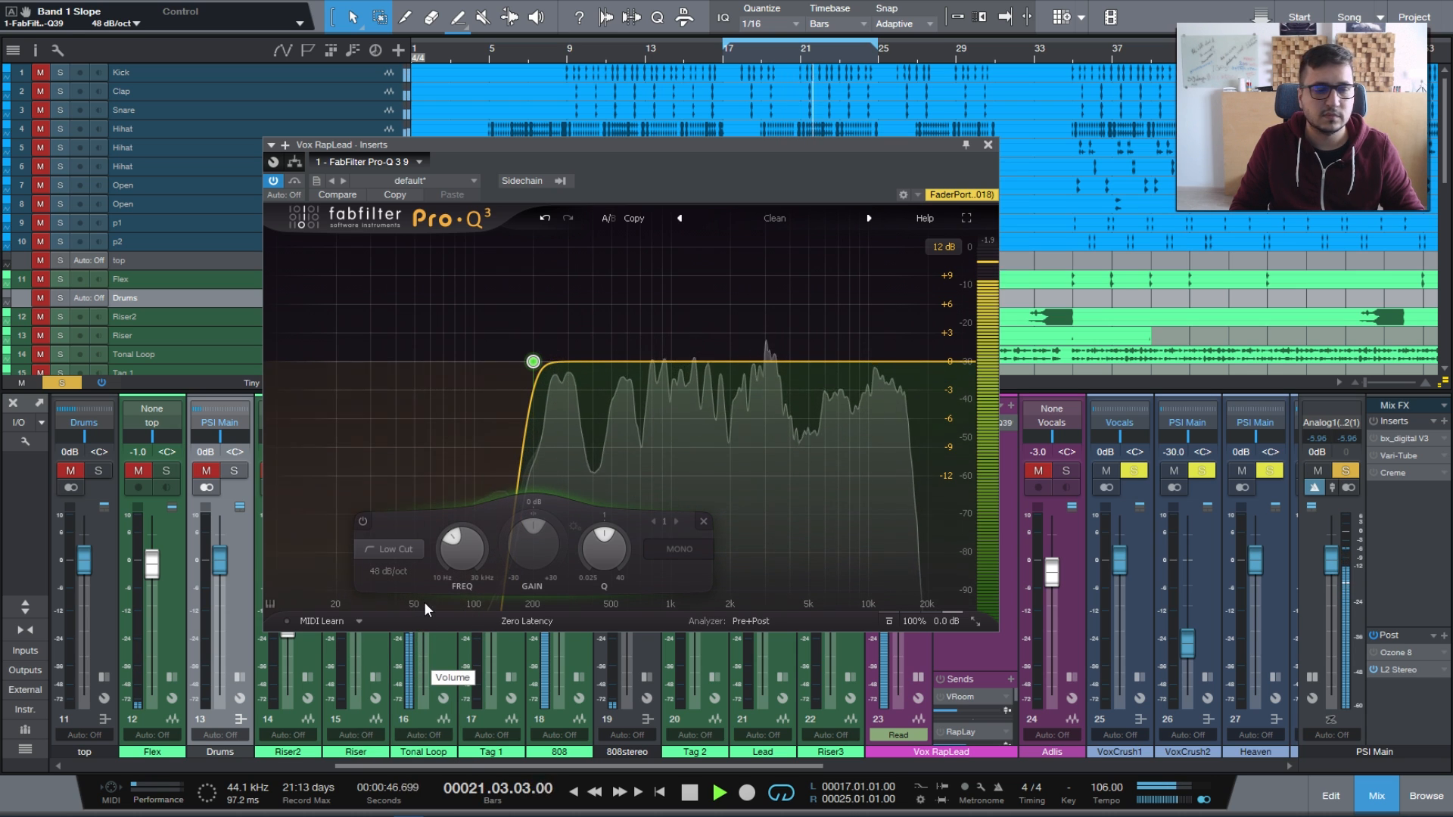
Compare the low cut's 6 dB/oct and 24 dB/oct slopes during playback.
{"action": "left_click", "coordinate": [388, 573]}
{"action": "left_click", "coordinate": [401, 592]}
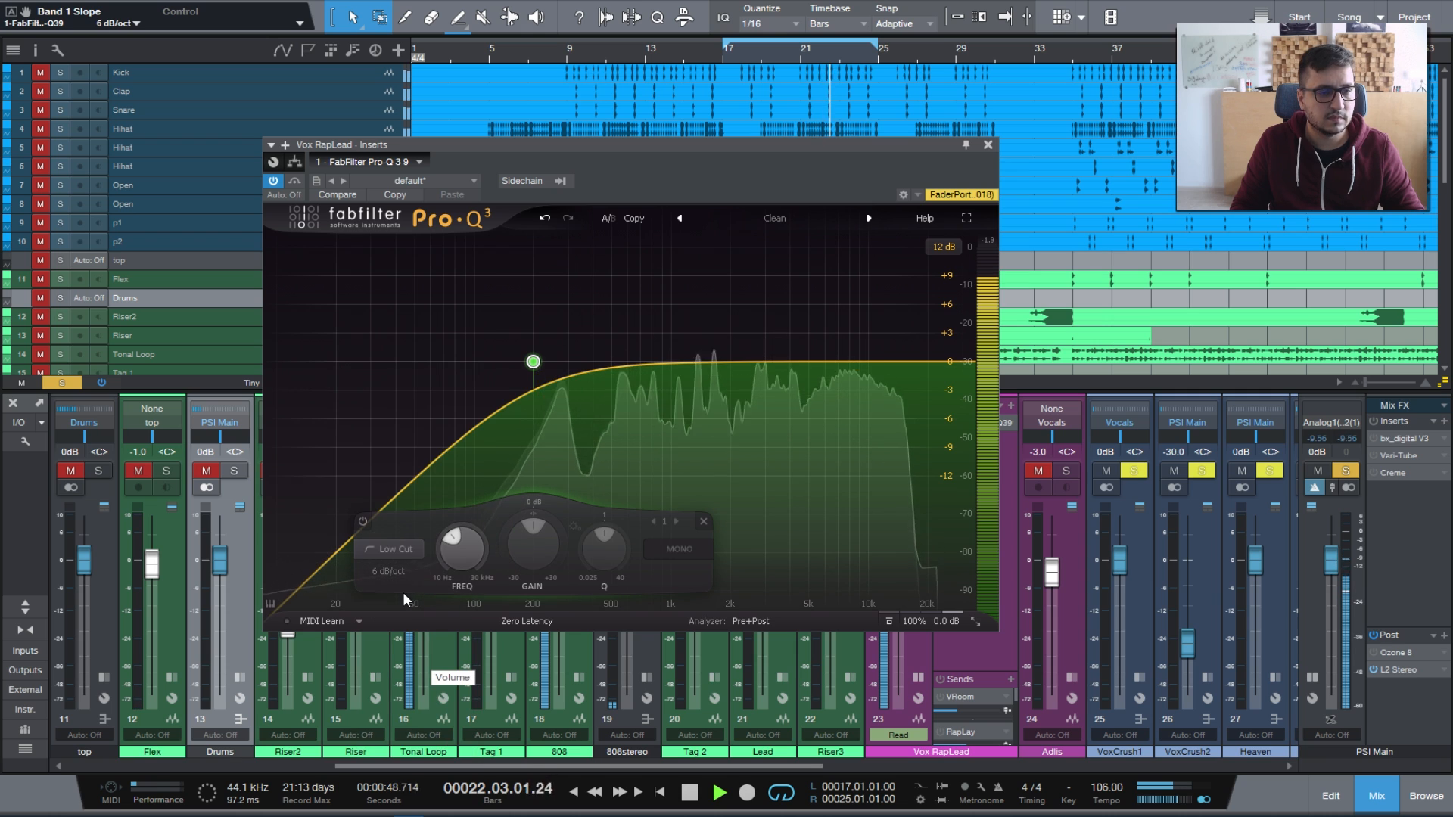
{"action": "left_click", "coordinate": [397, 574]}
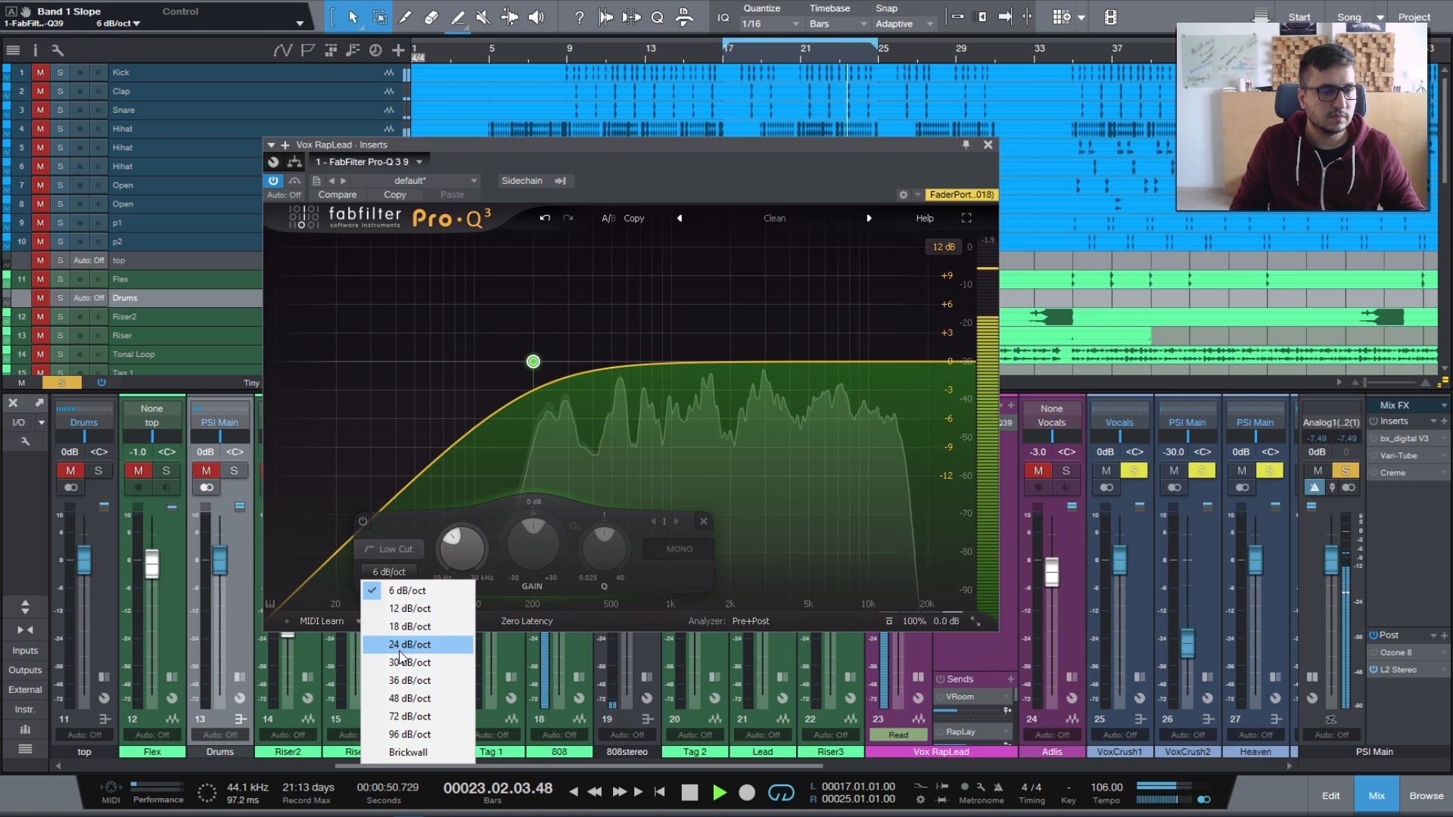
{"action": "left_click", "coordinate": [400, 648]}
{"action": "left_click", "coordinate": [389, 573]}
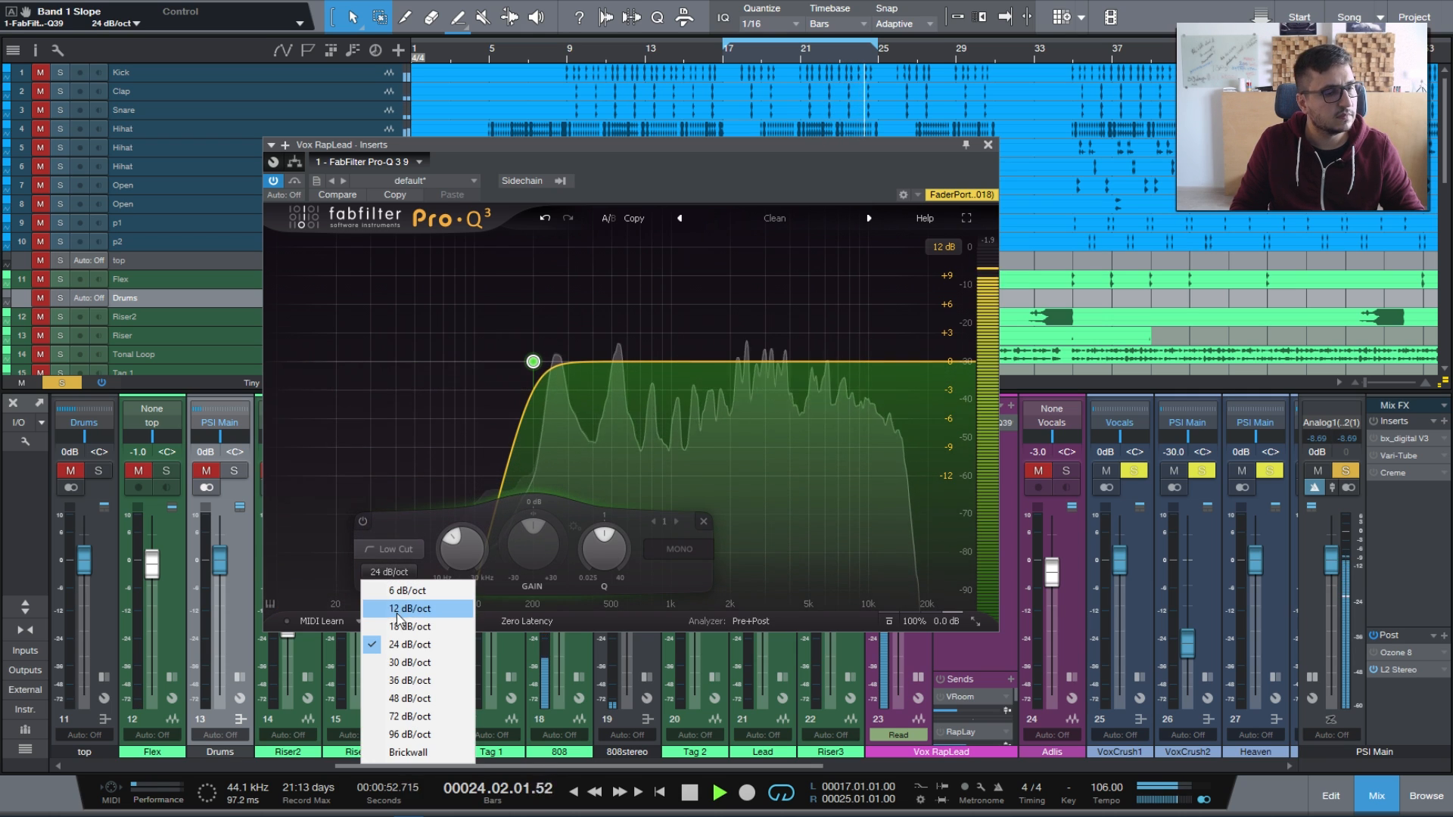
{"action": "left_click", "coordinate": [402, 595]}
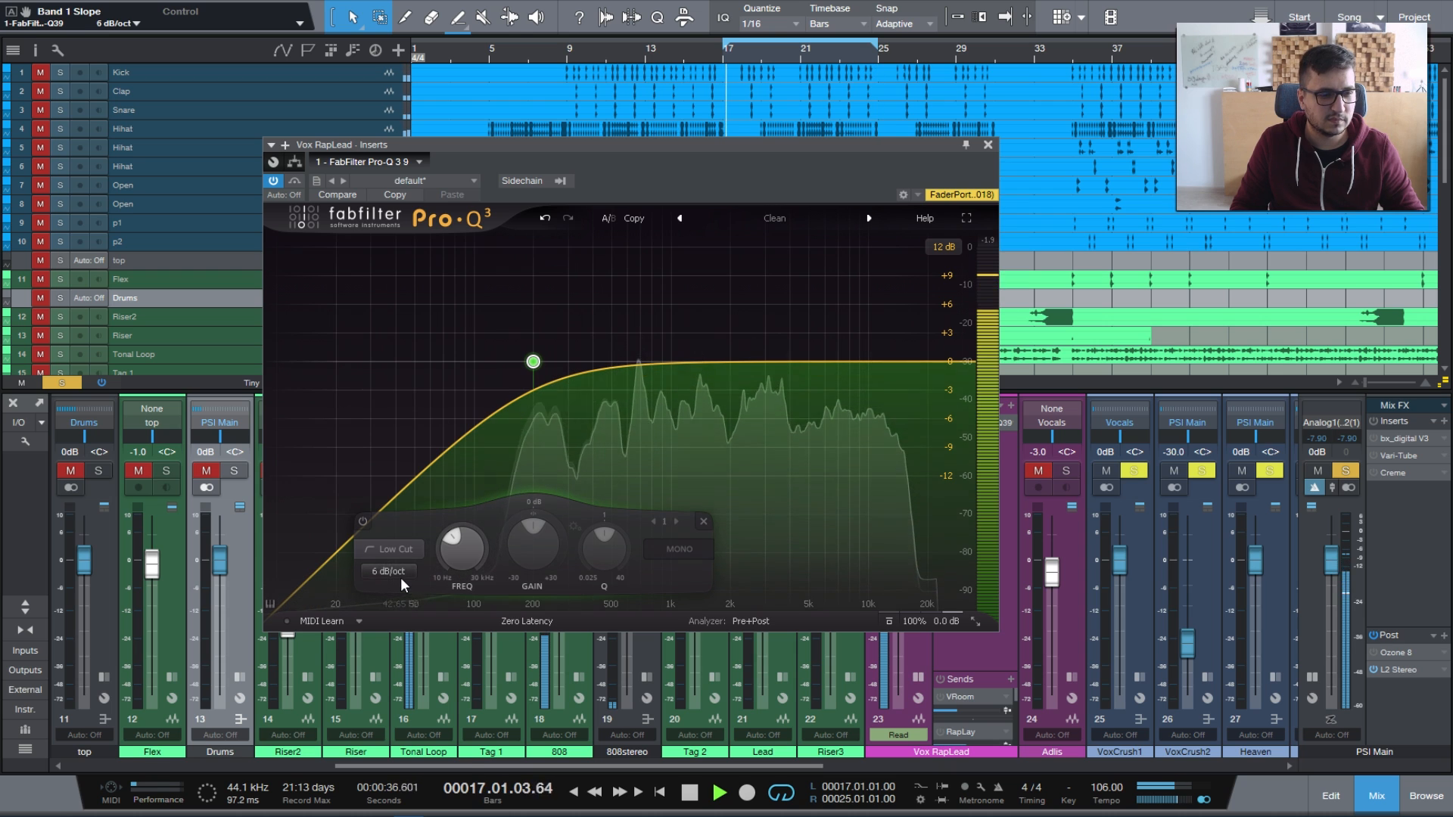
Set the low cut's slope to 24 dB/oct and its frequency to 100 Hz.
{"action": "left_click", "coordinate": [401, 577]}
{"action": "left_click", "coordinate": [409, 645]}
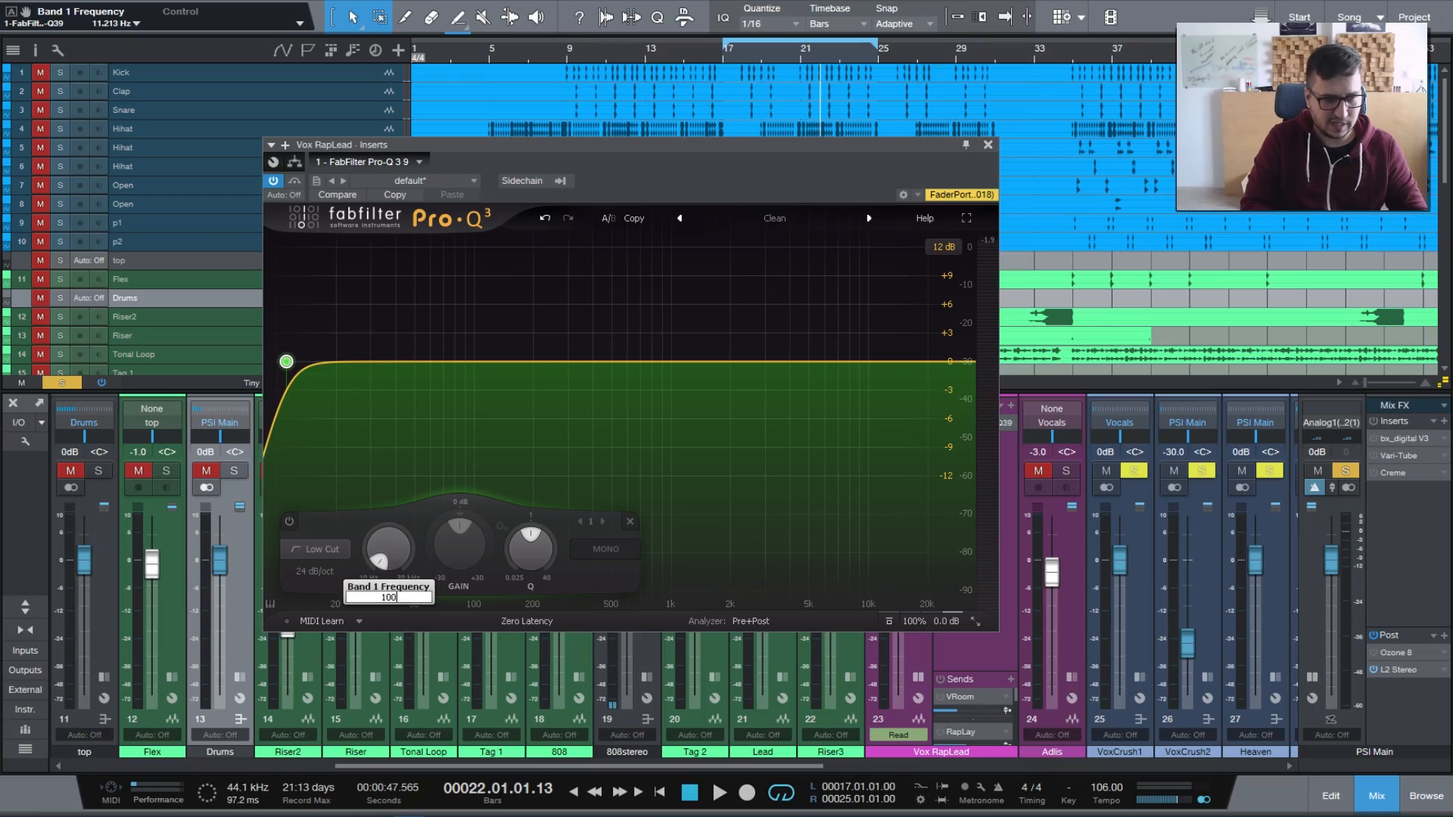
{"action": "scroll", "coordinate": [397, 544], "scroll_direction": "up", "scroll_amount": 5}
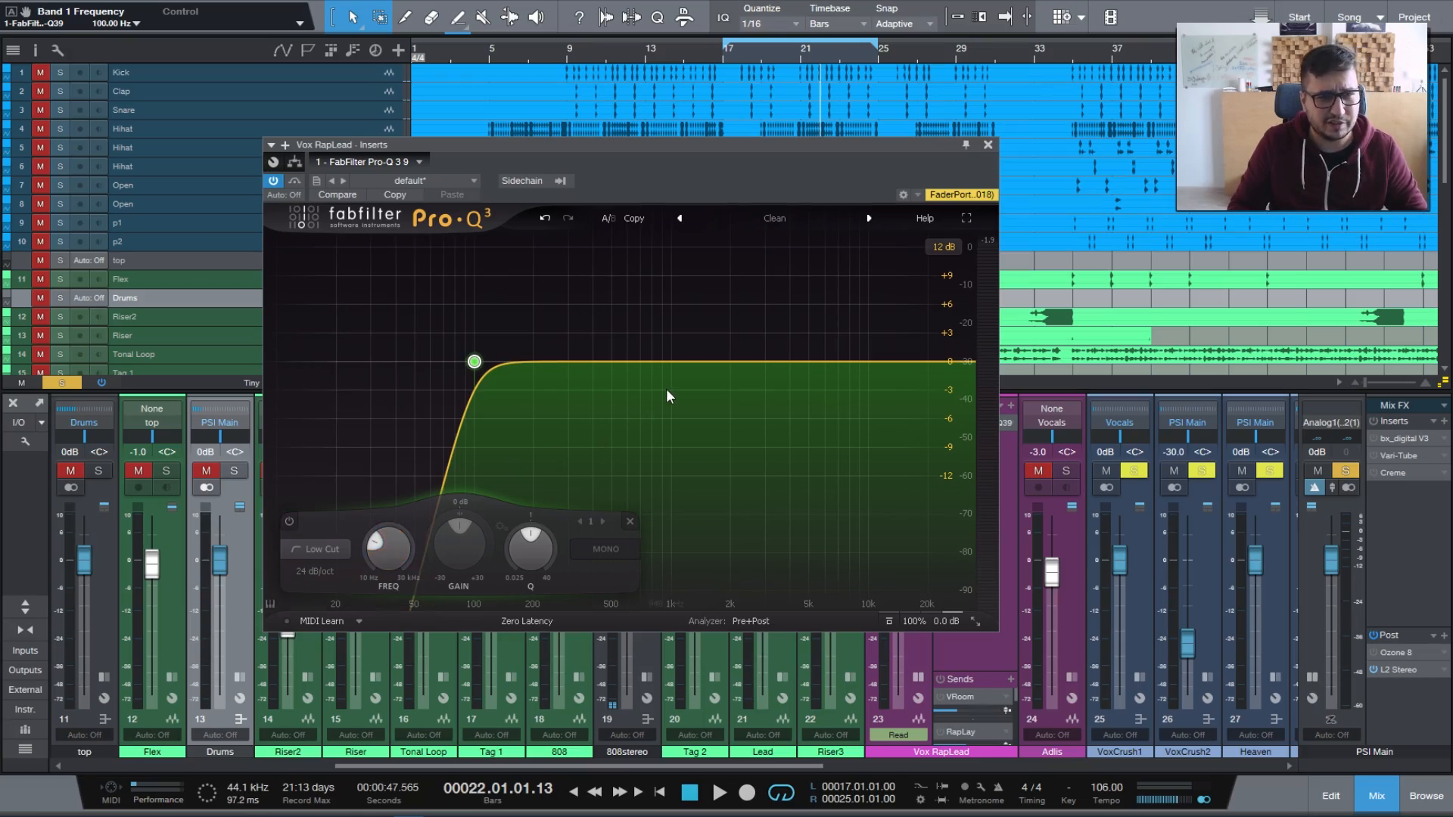
Add a second band at 0 dB, shape it as a low shelf, and place it between 200 and 500 Hz.
{"action": "left_click", "coordinate": [545, 361]}
{"action": "right_click", "coordinate": [545, 361]}
{"action": "mouse_move", "coordinate": [630, 428]}
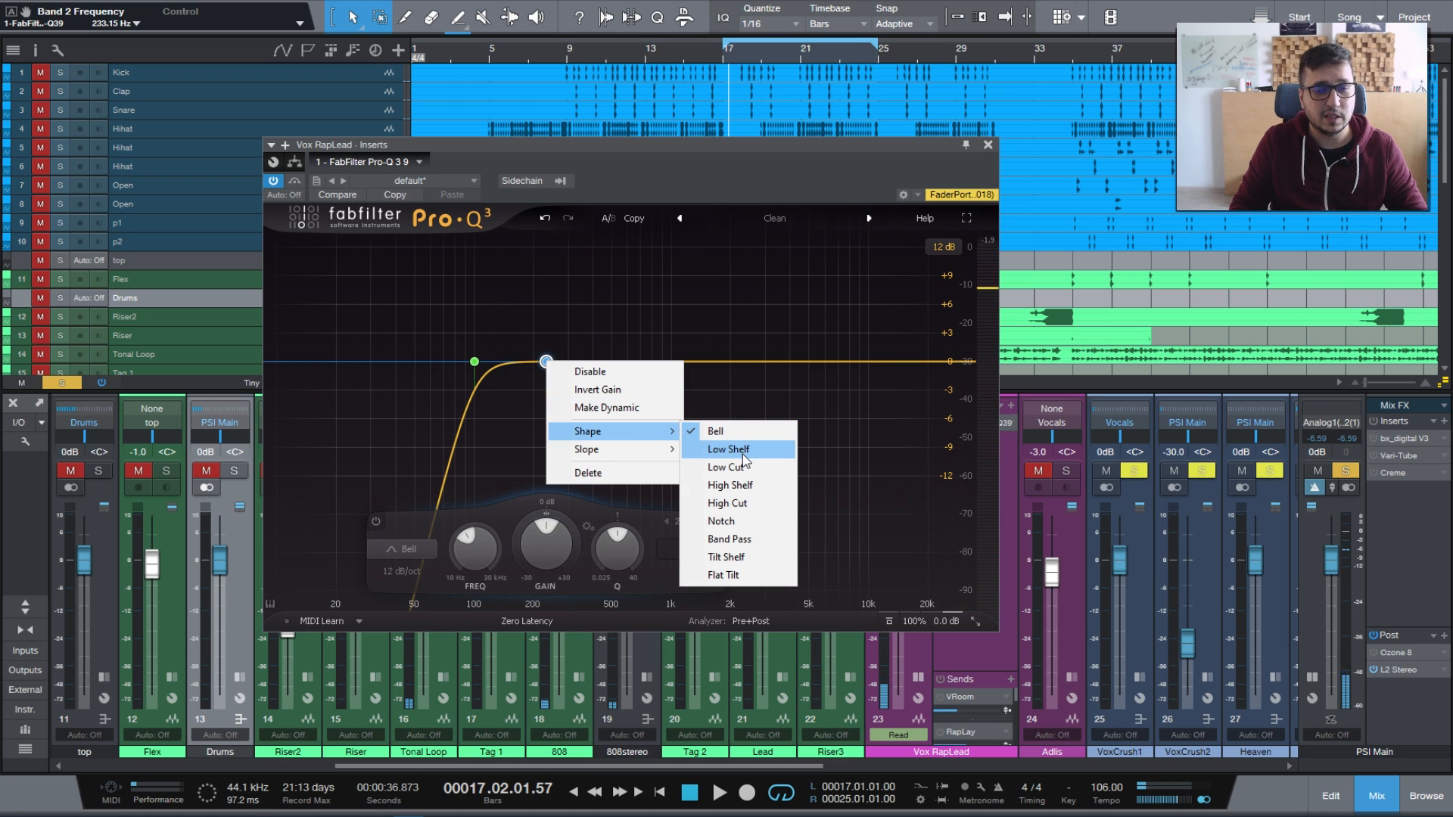
{"action": "left_click", "coordinate": [743, 455]}
{"action": "left_click_drag", "start_coordinate": [545, 361], "coordinate": [573, 362]}
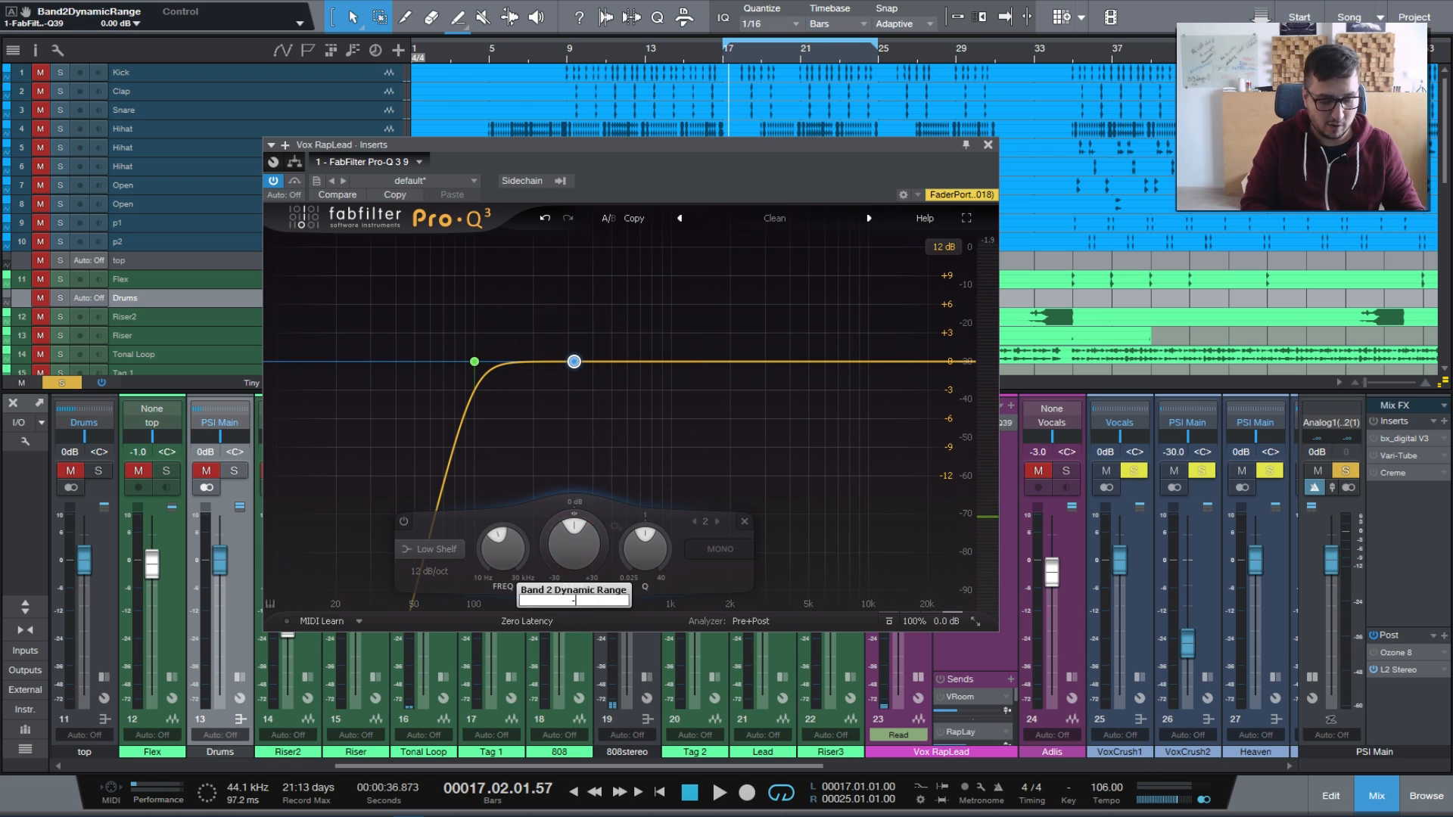
Make the low shelf dynamic with a range of about -5 dB and lower its Q to 0.278.
{"action": "left_click_drag", "start_coordinate": [572, 515], "coordinate": [561, 526]}
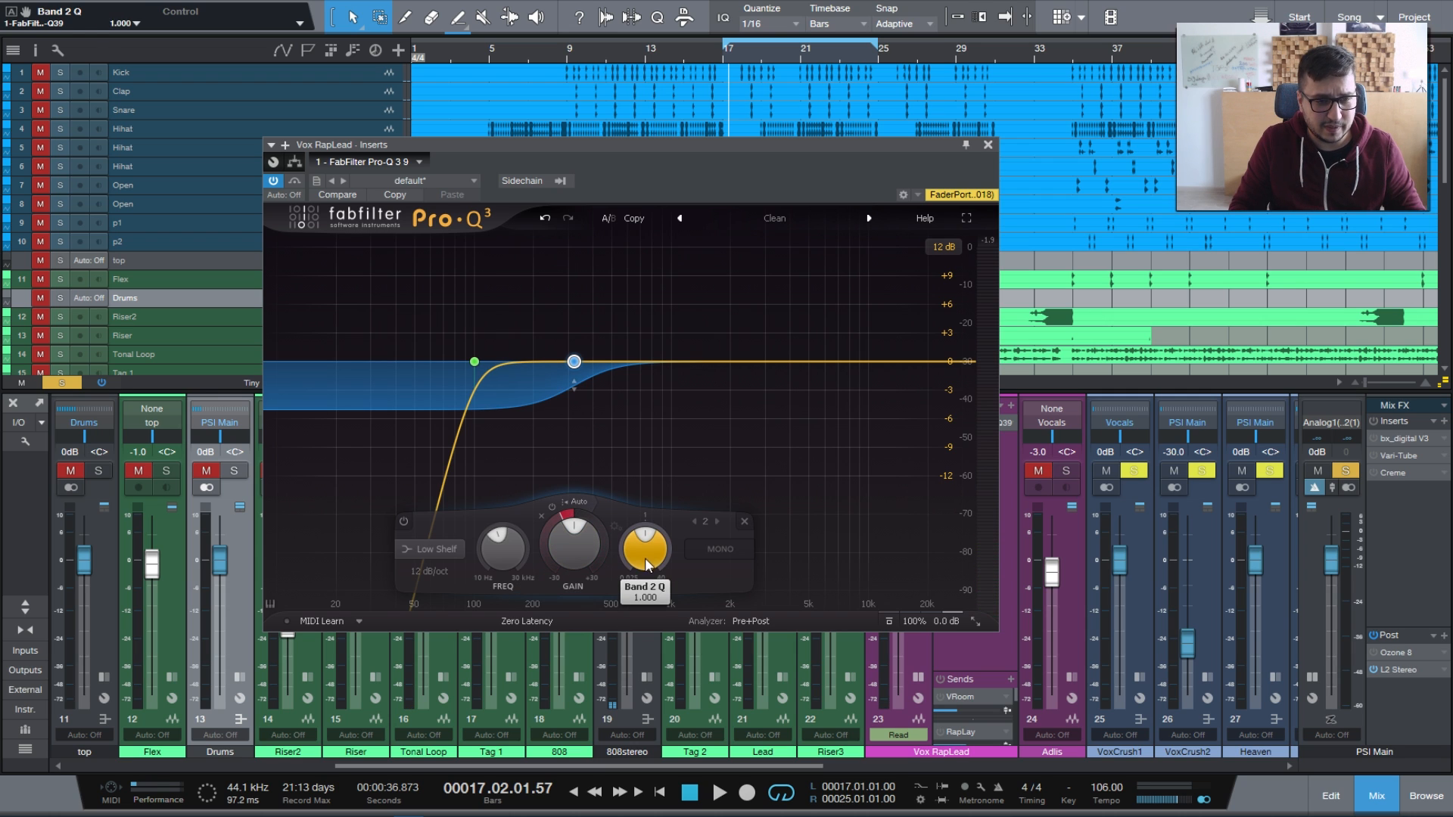
{"action": "left_click_drag", "start_coordinate": [645, 557], "coordinate": [619, 636]}
Play the vocal and compare the dynamic low shelf setting with the equalizer bypassed and active.
{"action": "key", "text": "space"}
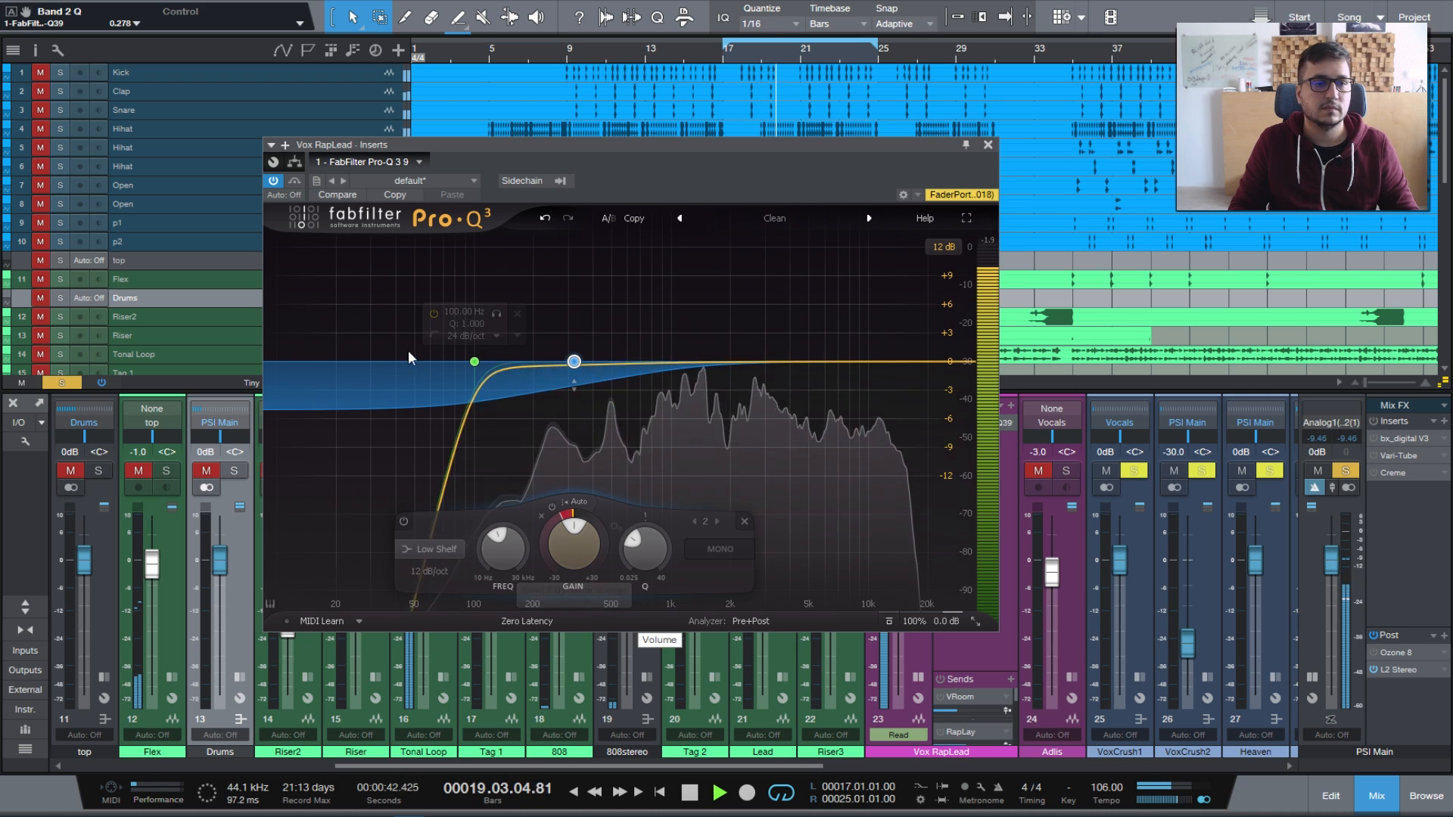
{"action": "left_click", "coordinate": [294, 182]}
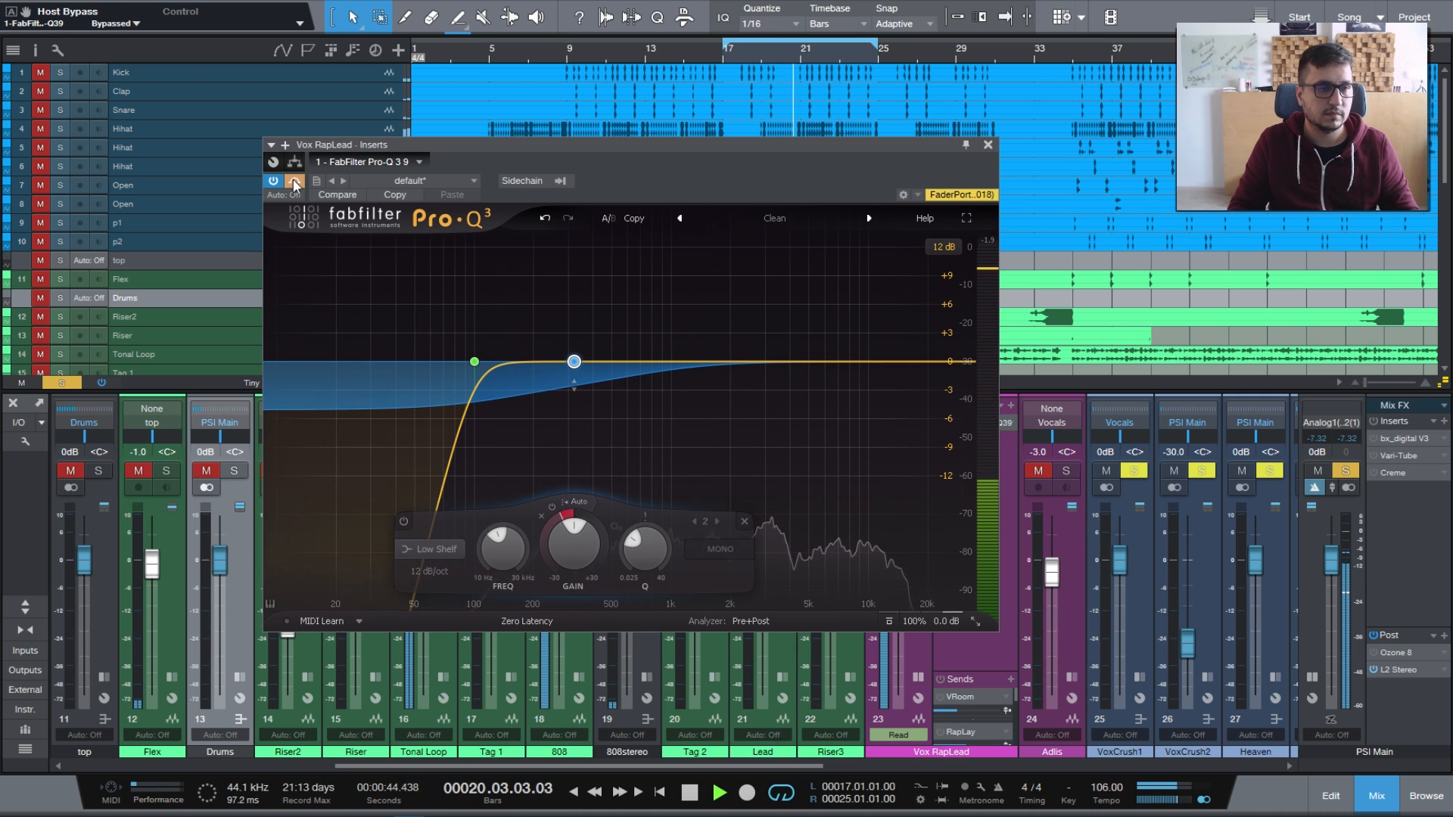
{"action": "left_click", "coordinate": [294, 182]}
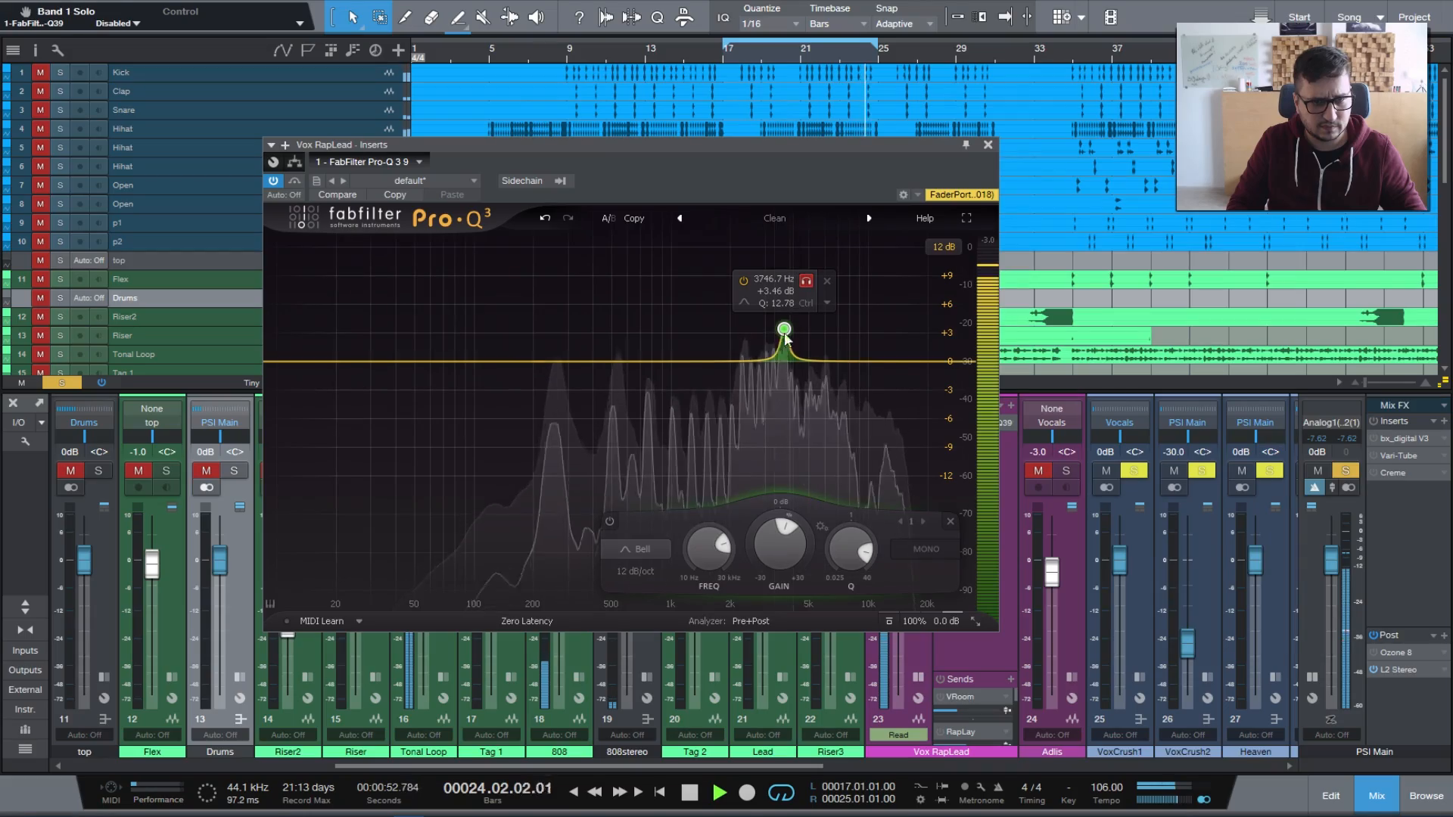
Reshape the bell band into a broad boost of about +5 dB around 9.7 kHz with a Q of 0.536.
{"action": "left_click_drag", "start_coordinate": [763, 533], "coordinate": [761, 498]}
{"action": "left_click_drag", "start_coordinate": [696, 563], "coordinate": [766, 560]}
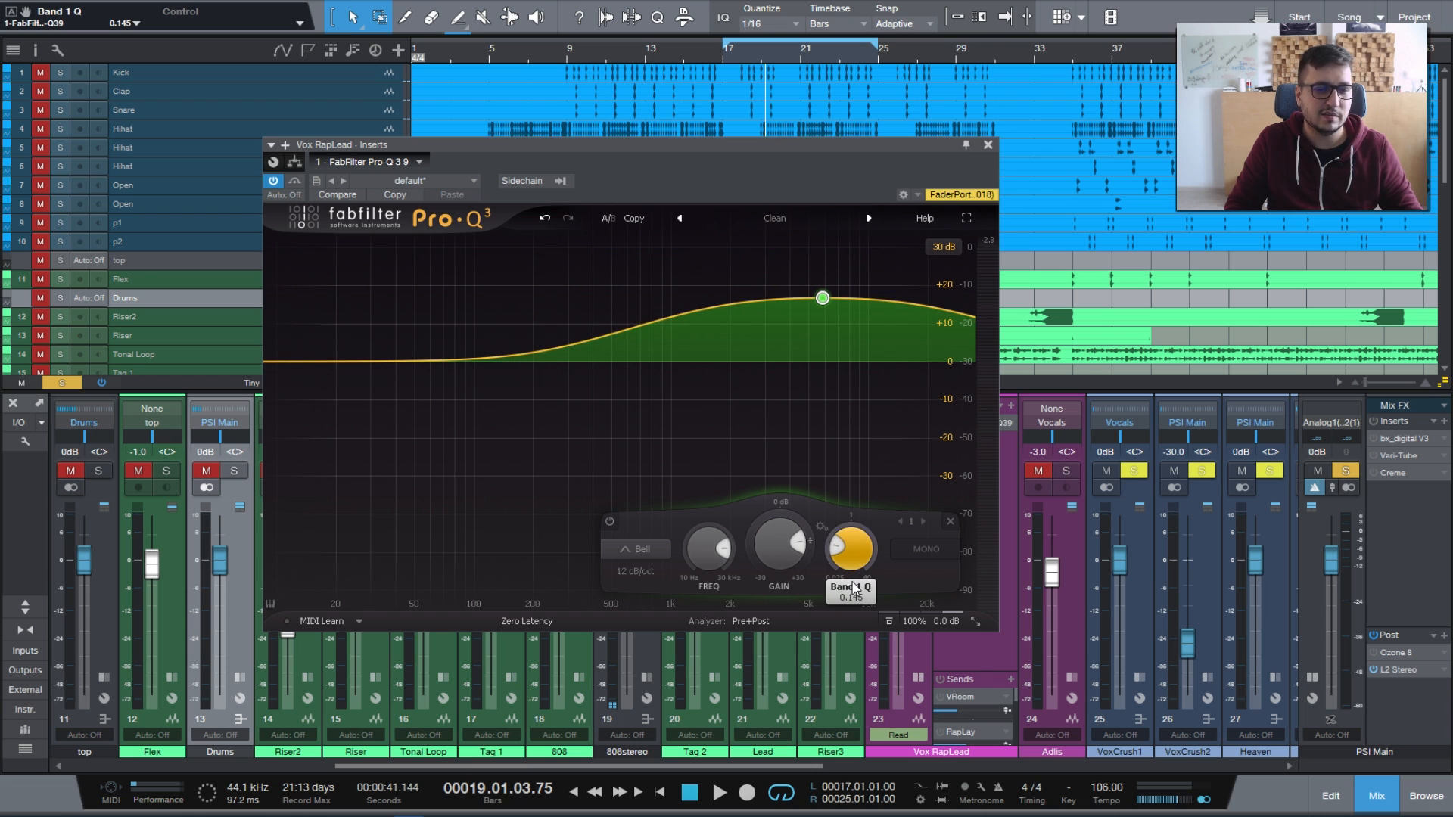
{"action": "left_click_drag", "start_coordinate": [774, 556], "coordinate": [774, 543]}
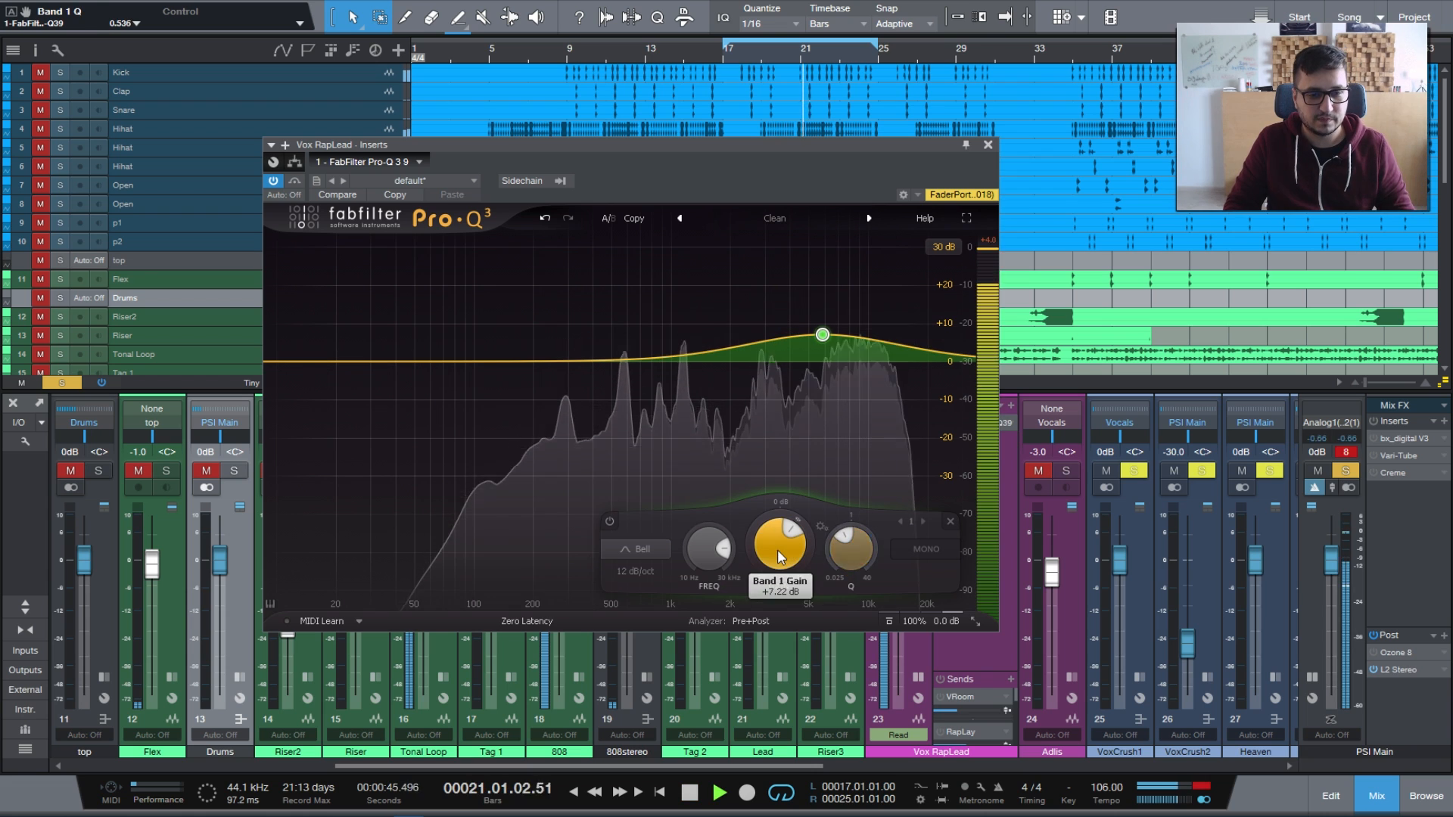
{"action": "left_click_drag", "start_coordinate": [778, 549], "coordinate": [778, 567]}
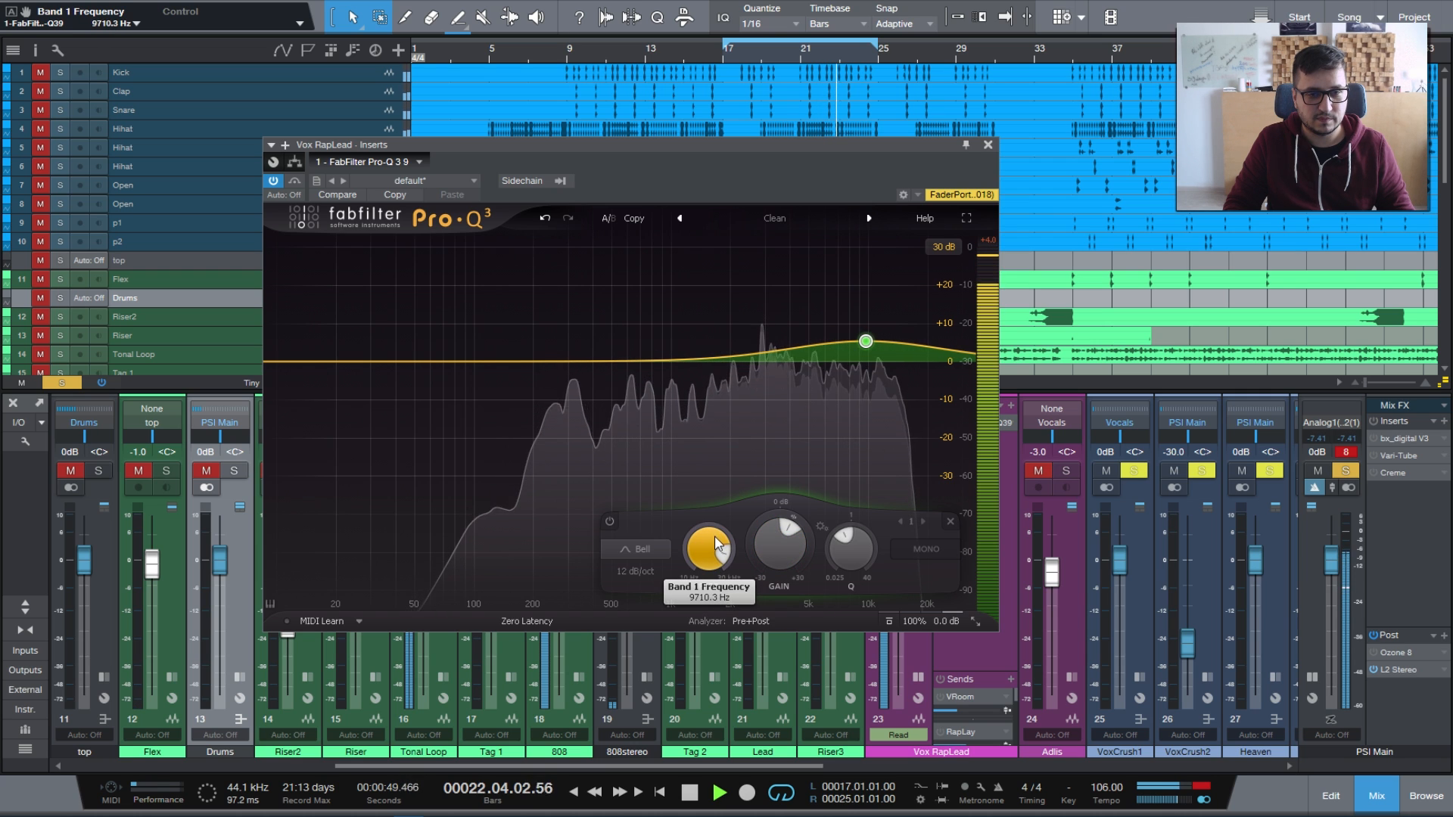
{"action": "left_click_drag", "start_coordinate": [718, 551], "coordinate": [701, 503]}
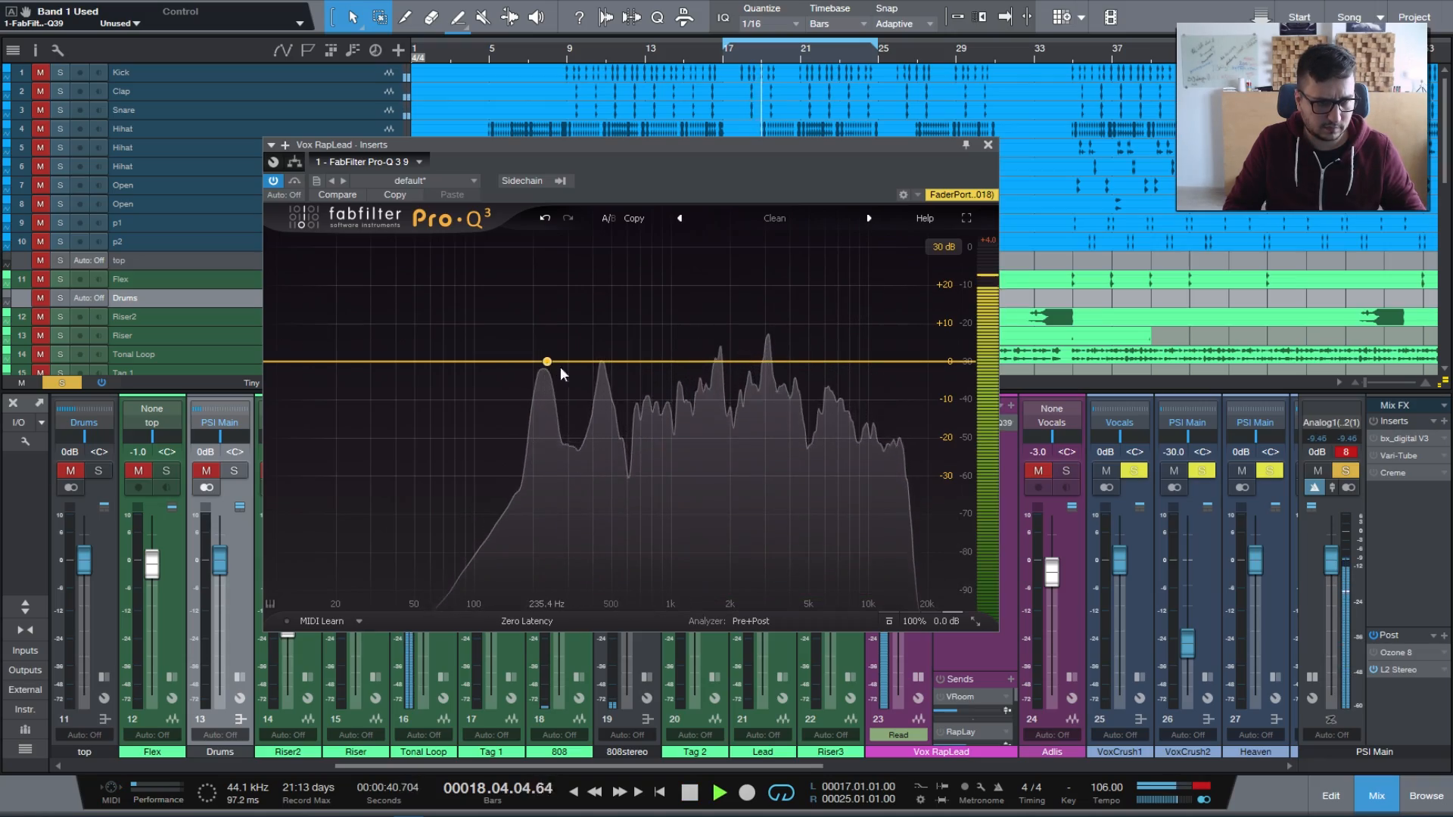
Add a bell band around 2.9 kHz, audition it in solo, and narrow it to a cut of about -11.6 dB with Q 4.252.
{"action": "left_click", "coordinate": [760, 361]}
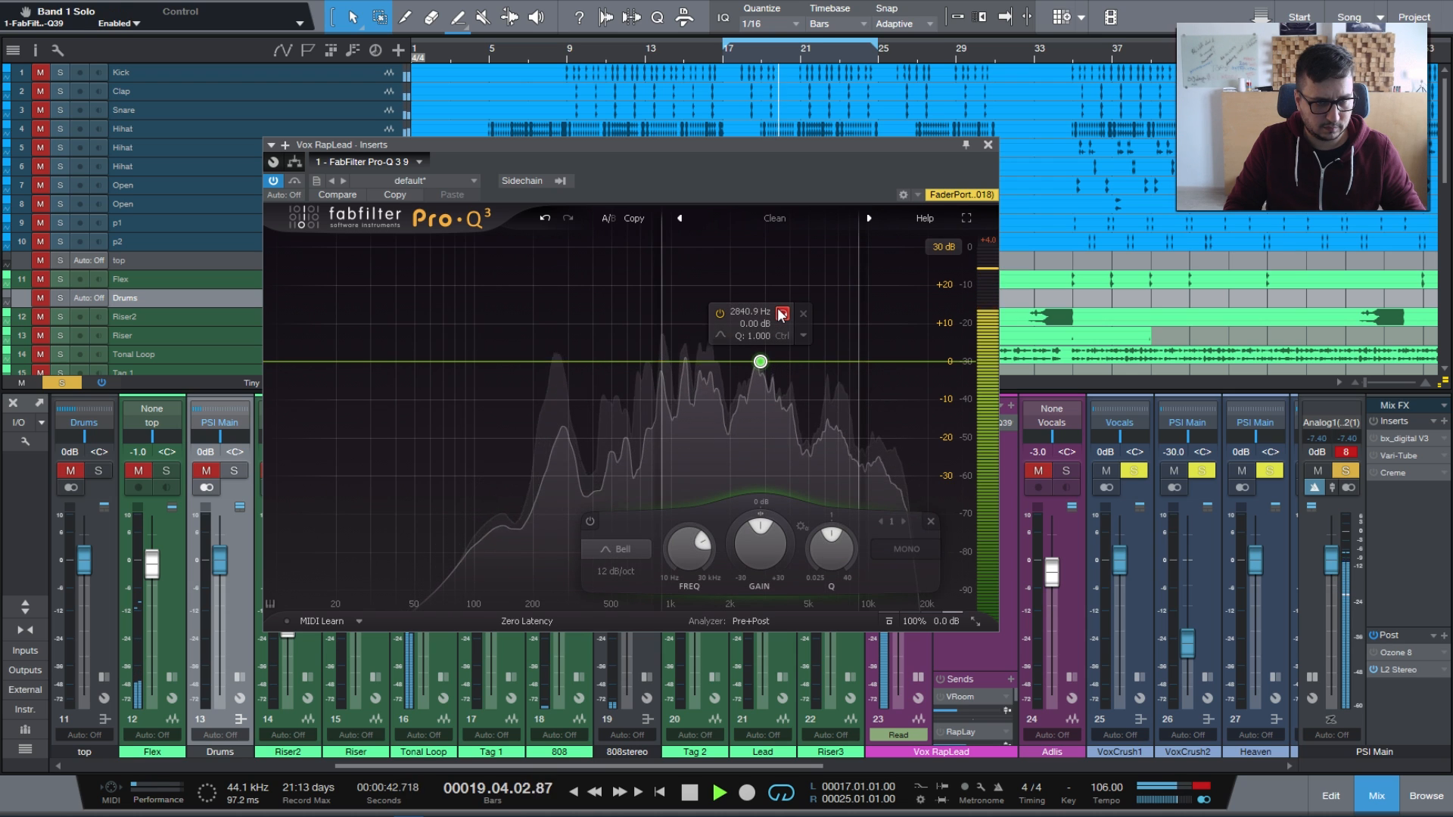
{"action": "scroll", "coordinate": [782, 315], "scroll_direction": "up", "scroll_amount": 5}
{"action": "left_click_drag", "start_coordinate": [781, 315], "coordinate": [783, 316]}
{"action": "left_click_drag", "start_coordinate": [765, 534], "coordinate": [761, 607]}
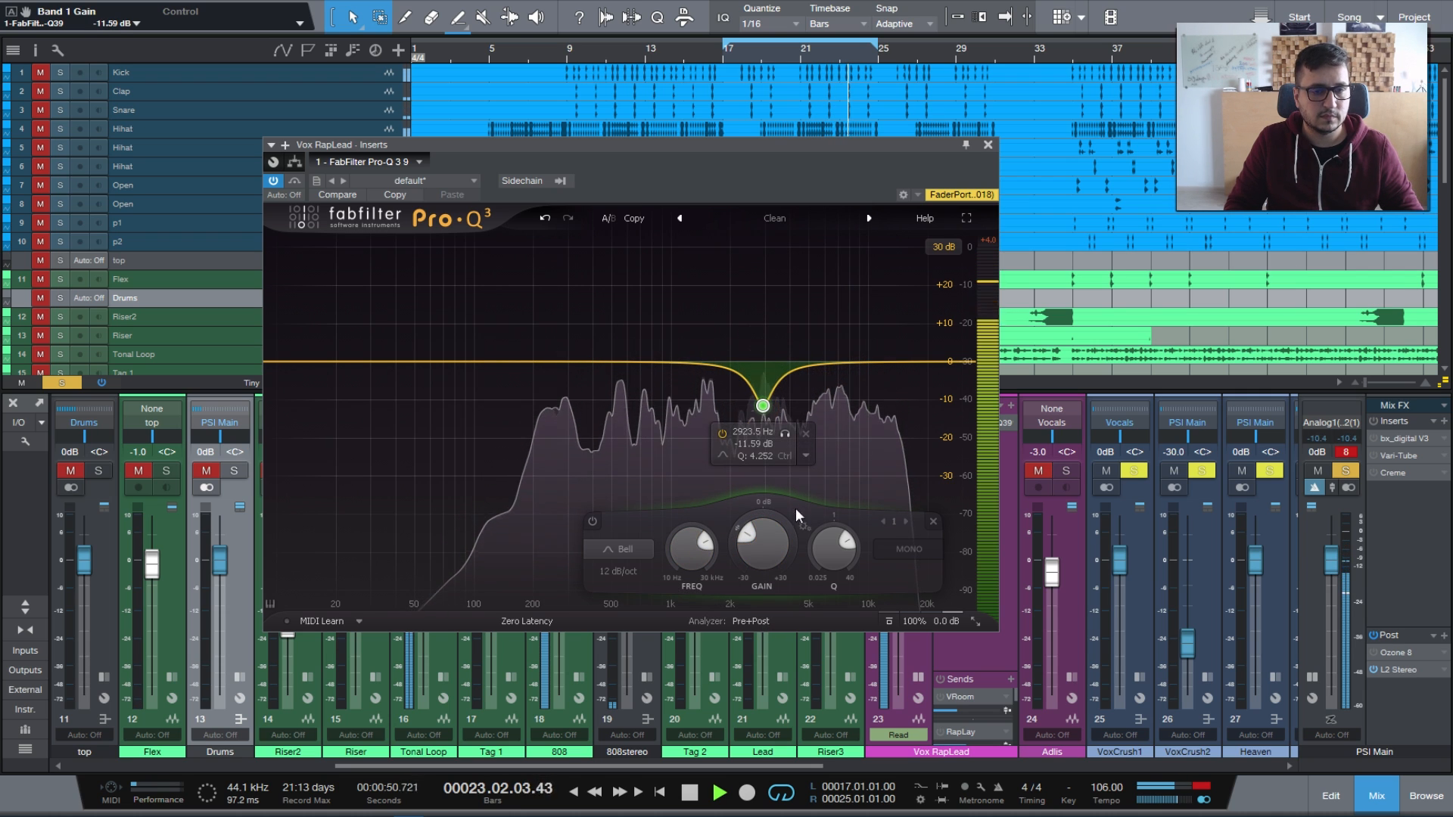
Deepen the 2.9 kHz cut to about -30 dB and compare Q values of 11.10, 0.378 and 1.462 during playback.
{"action": "scroll", "coordinate": [792, 438], "scroll_direction": "up", "scroll_amount": 5}
{"action": "left_click_drag", "start_coordinate": [792, 432], "coordinate": [788, 436]}
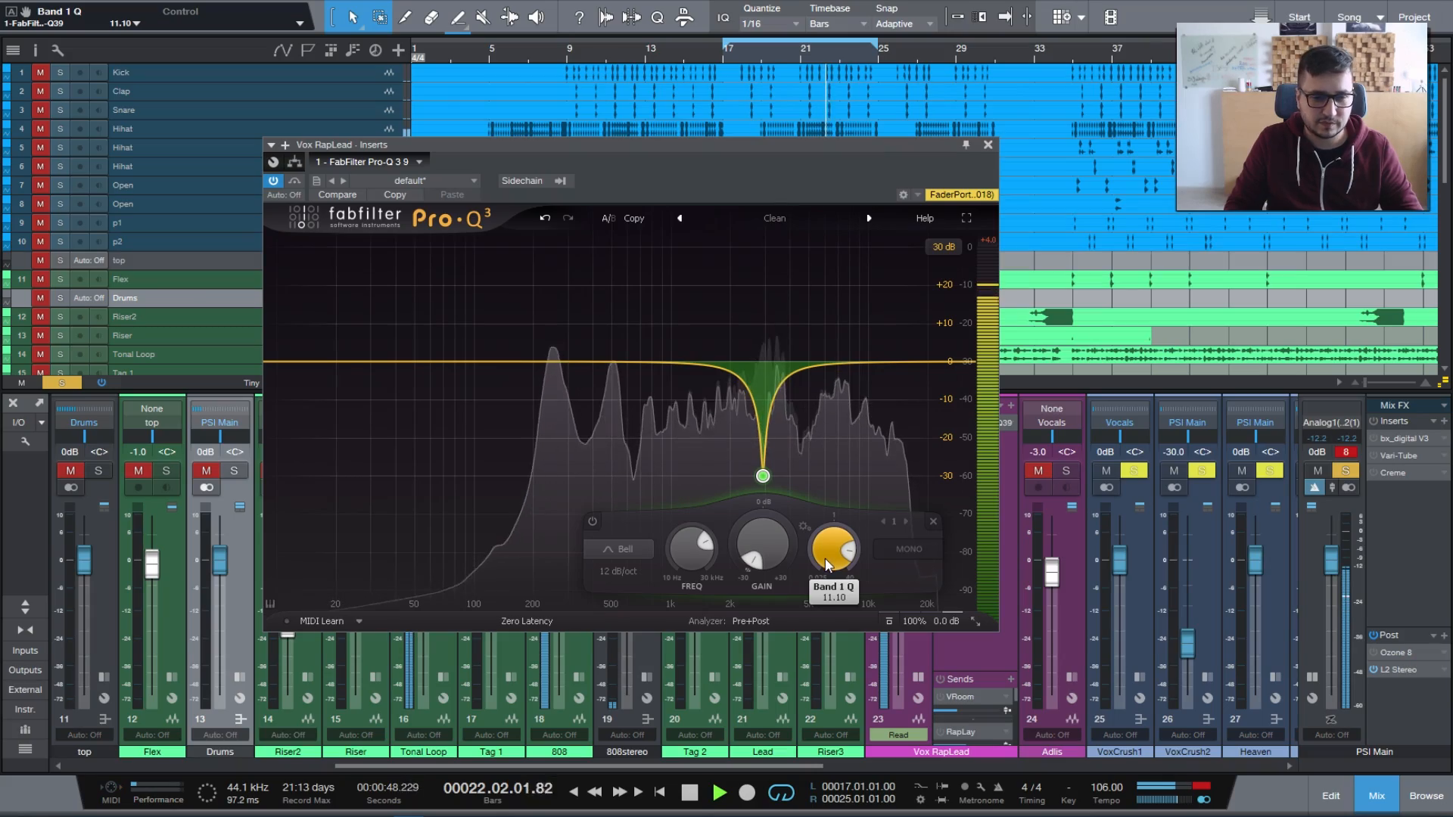
{"action": "left_click_drag", "start_coordinate": [833, 560], "coordinate": [807, 696]}
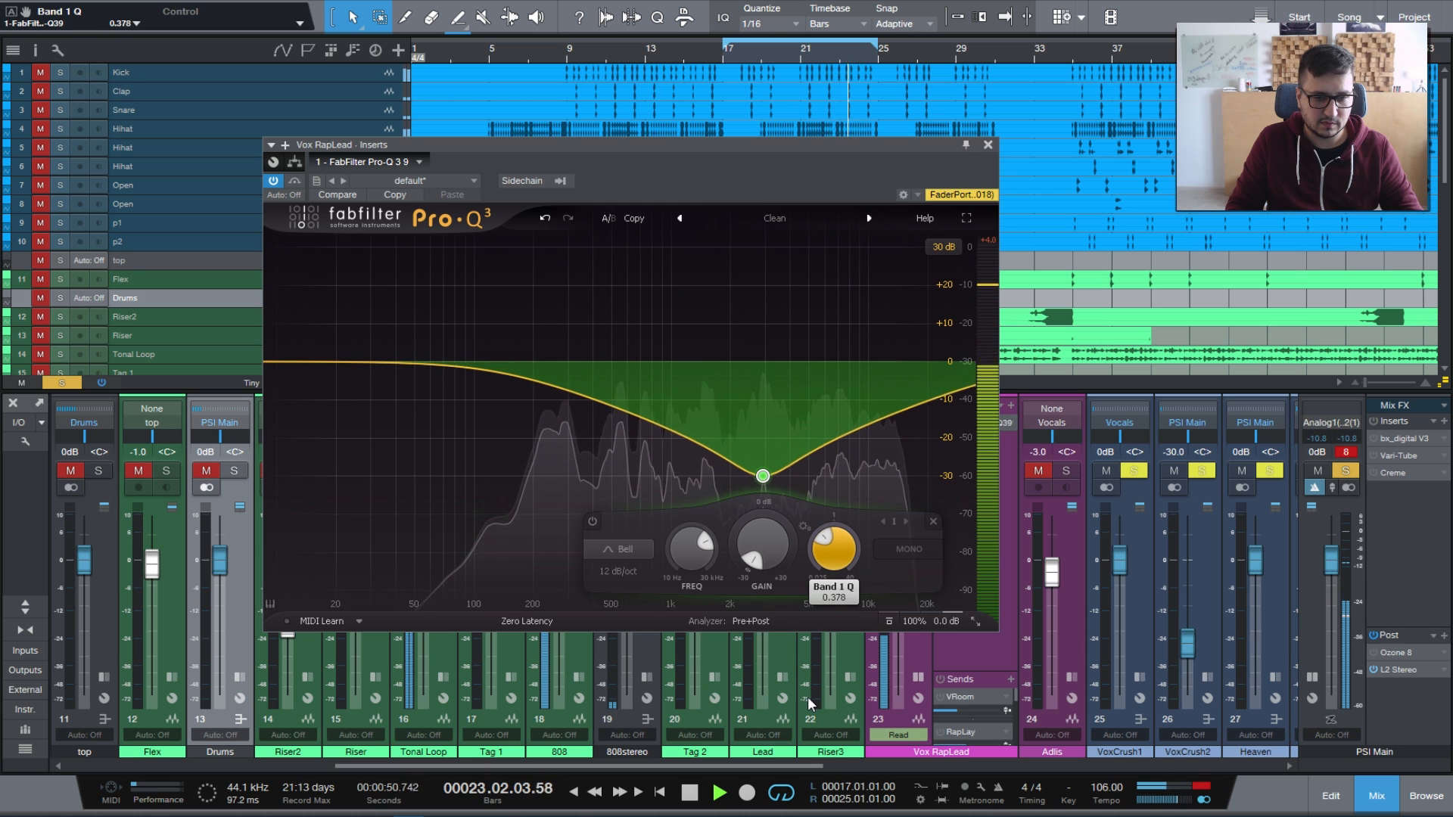
{"action": "left_click_drag", "start_coordinate": [832, 550], "coordinate": [851, 507]}
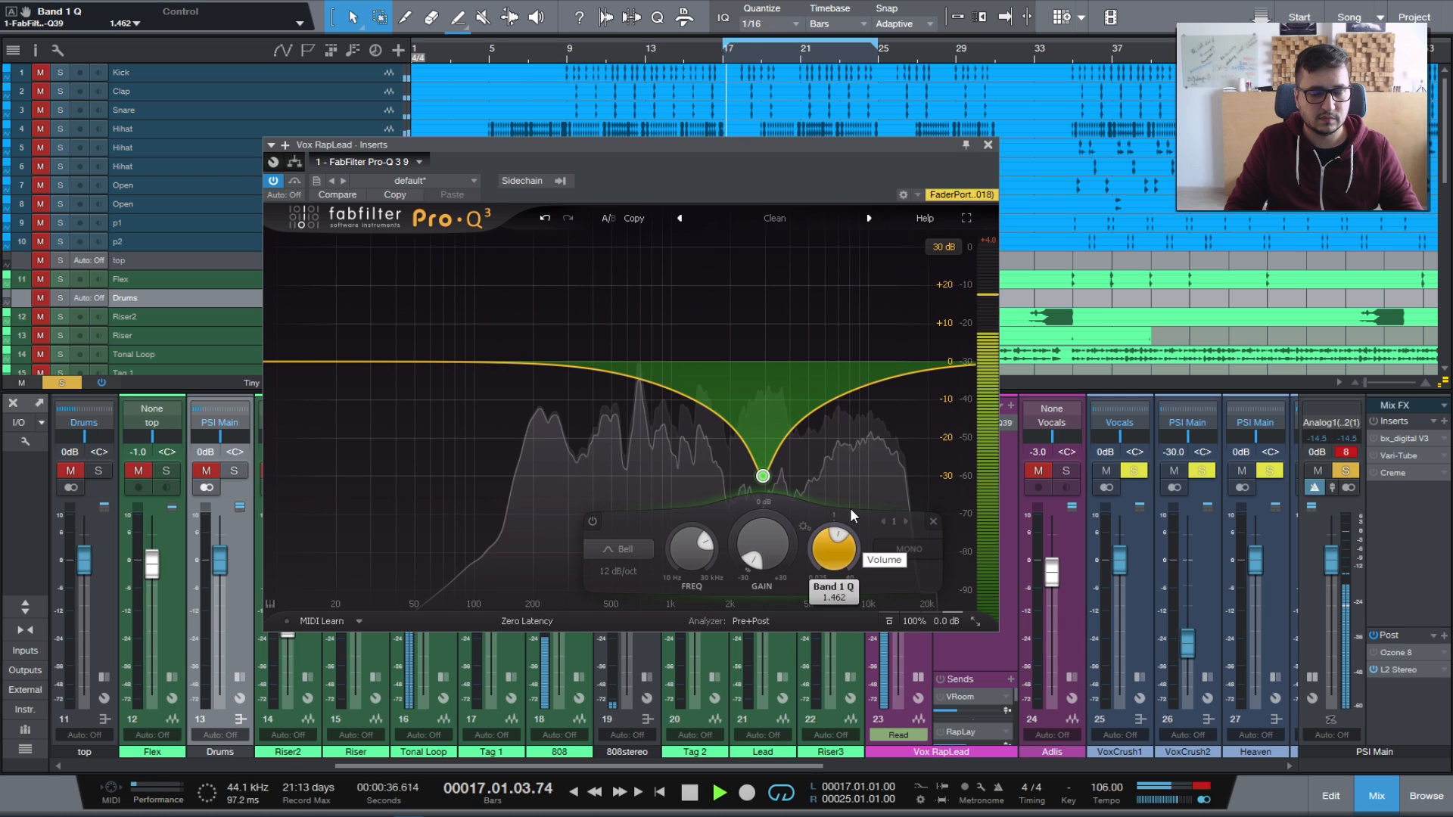